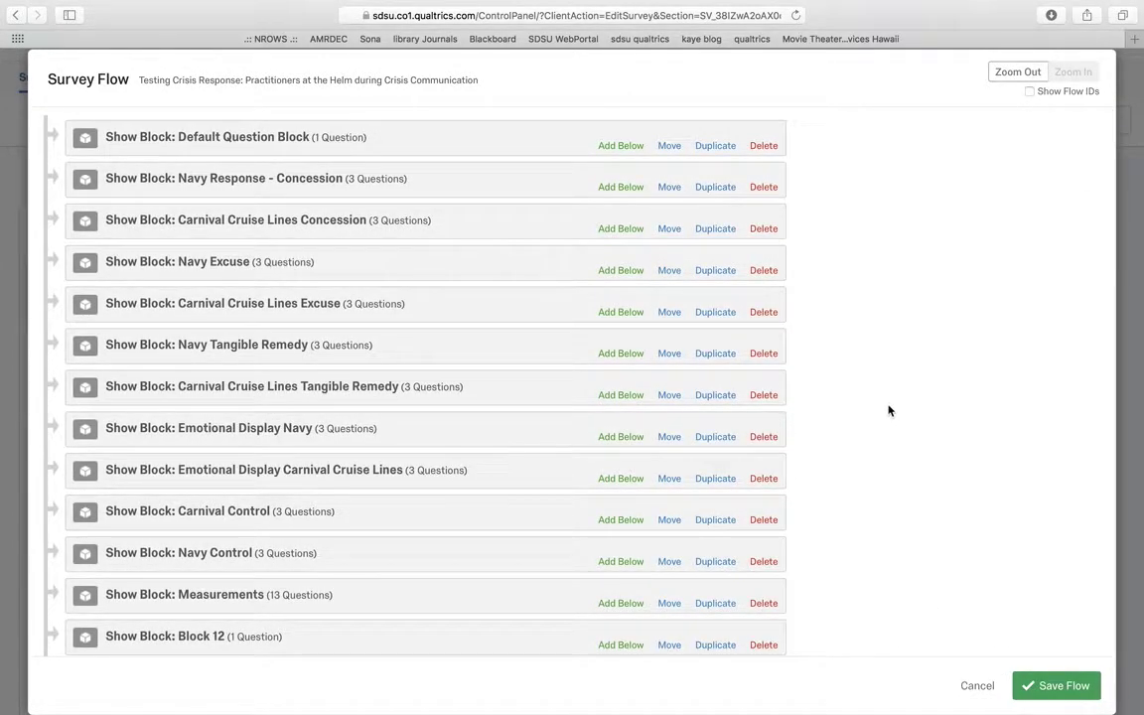
Step: Reopen the survey flow and add an empty Randomizer at the end, after Block 12
click(975, 686)
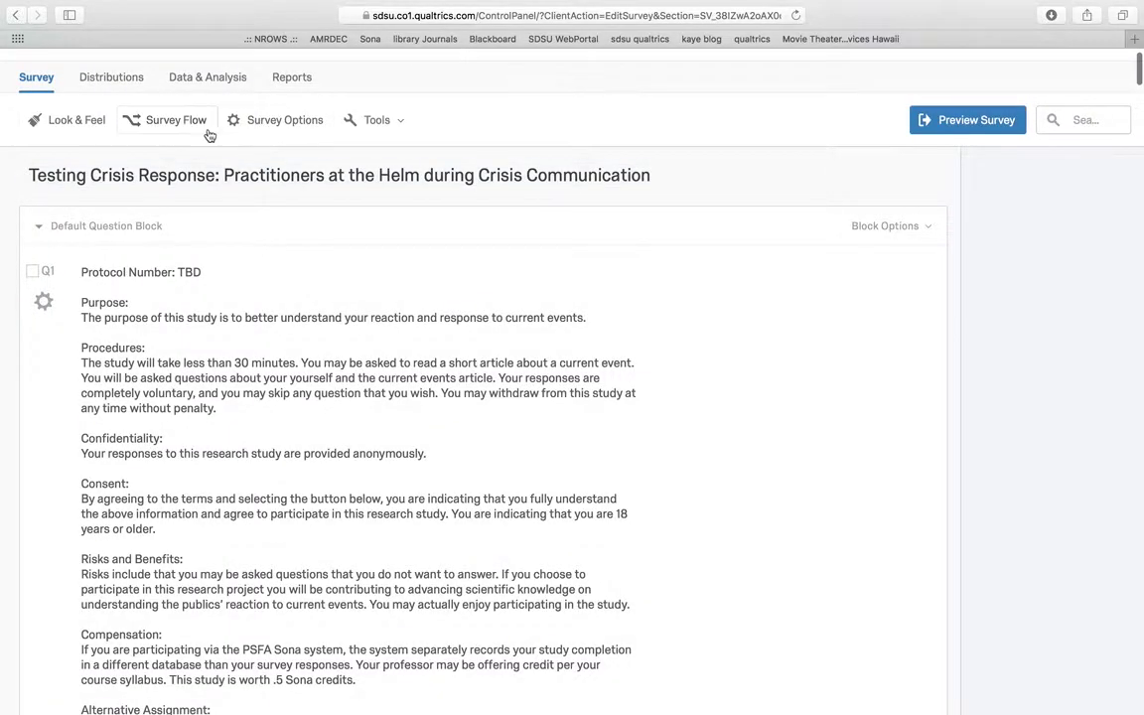
click(175, 123)
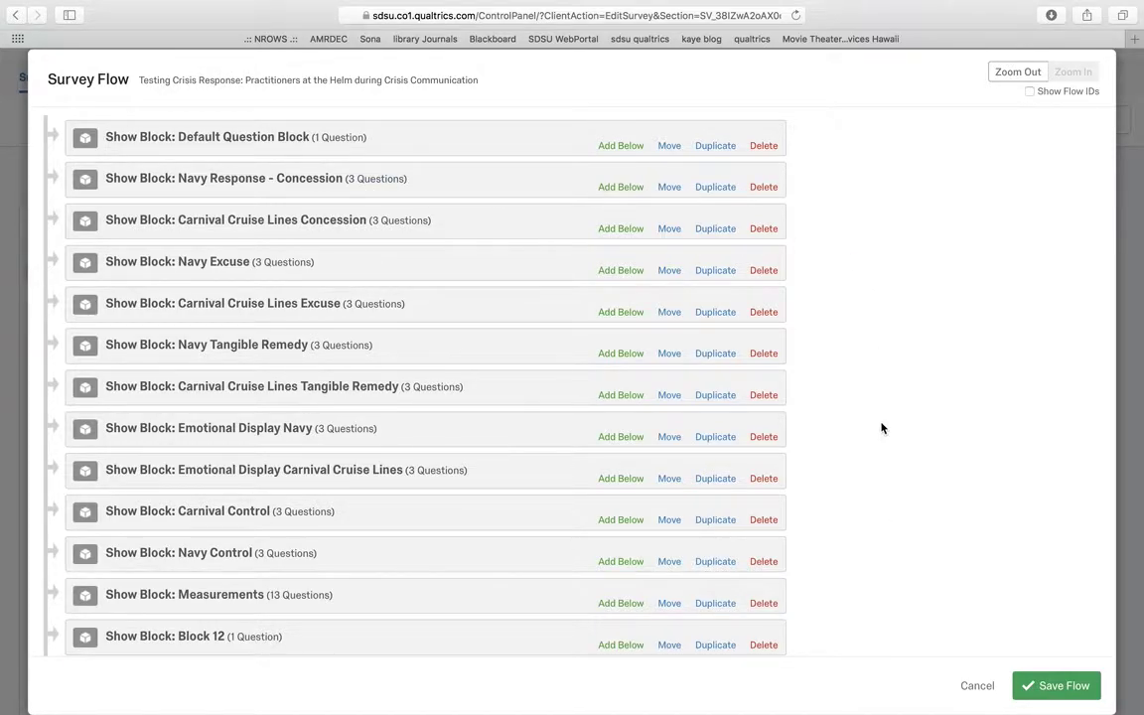
scroll(881, 427, down, 3)
click(174, 573)
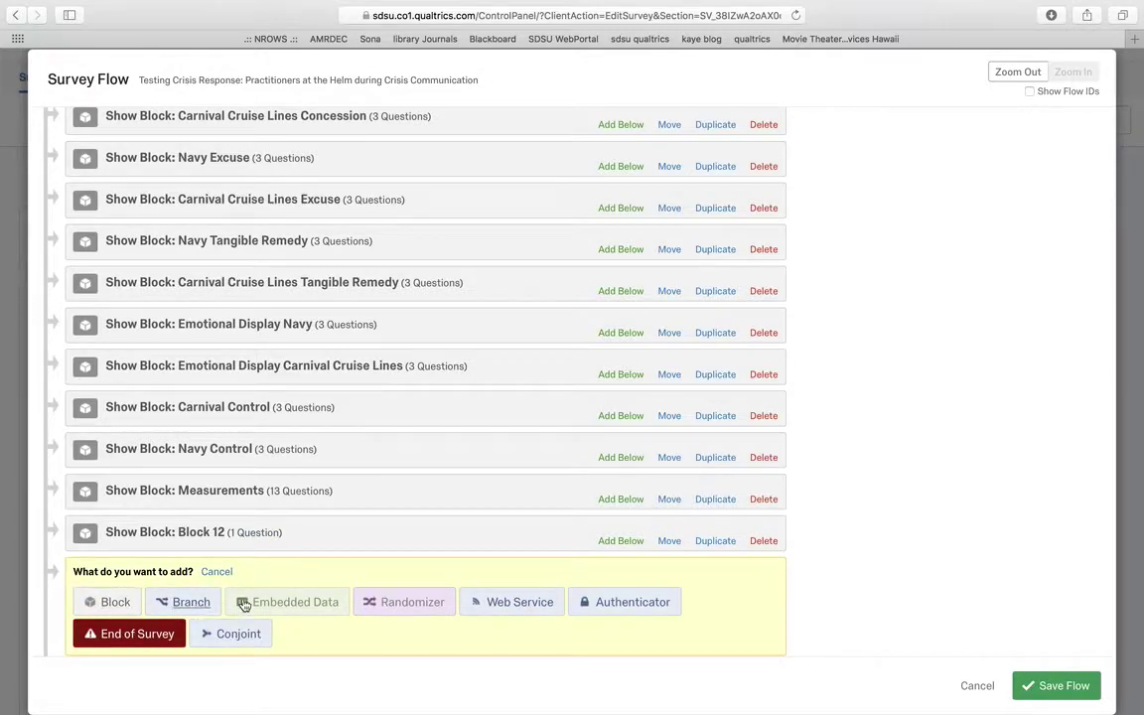
click(408, 603)
scroll(408, 608, down, 3)
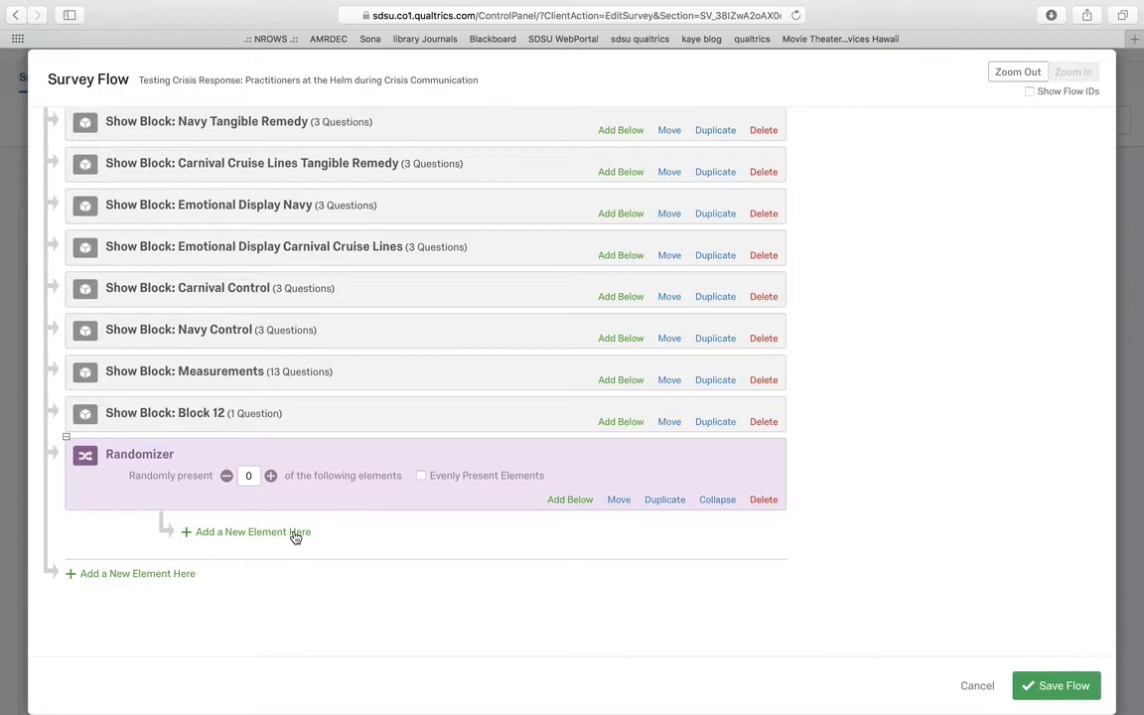
Step: Add Navy Response - Concession and Carnival Cruise Lines Concession blocks inside the Randomizer
click(296, 533)
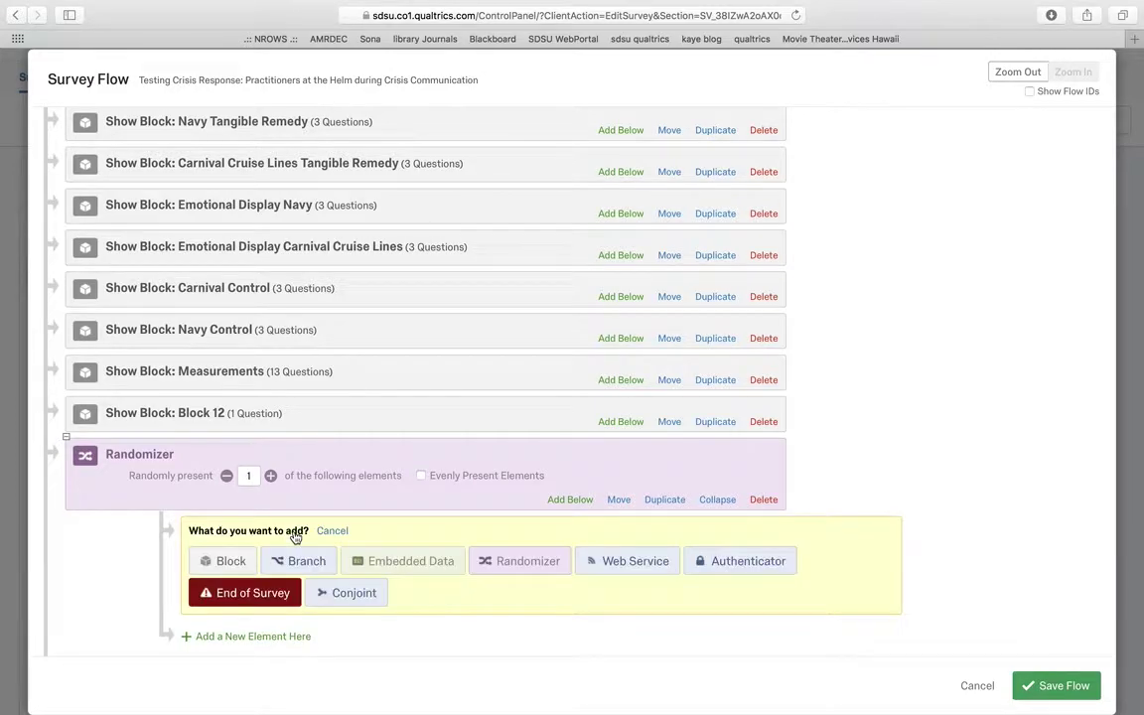
click(230, 562)
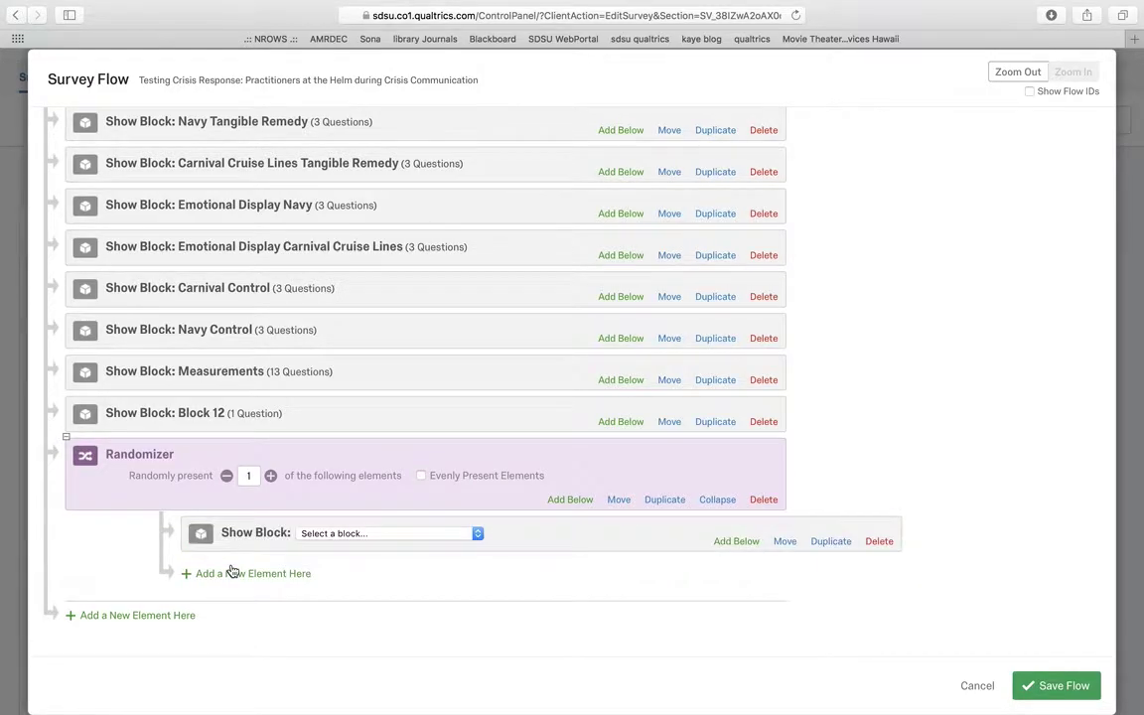
click(350, 535)
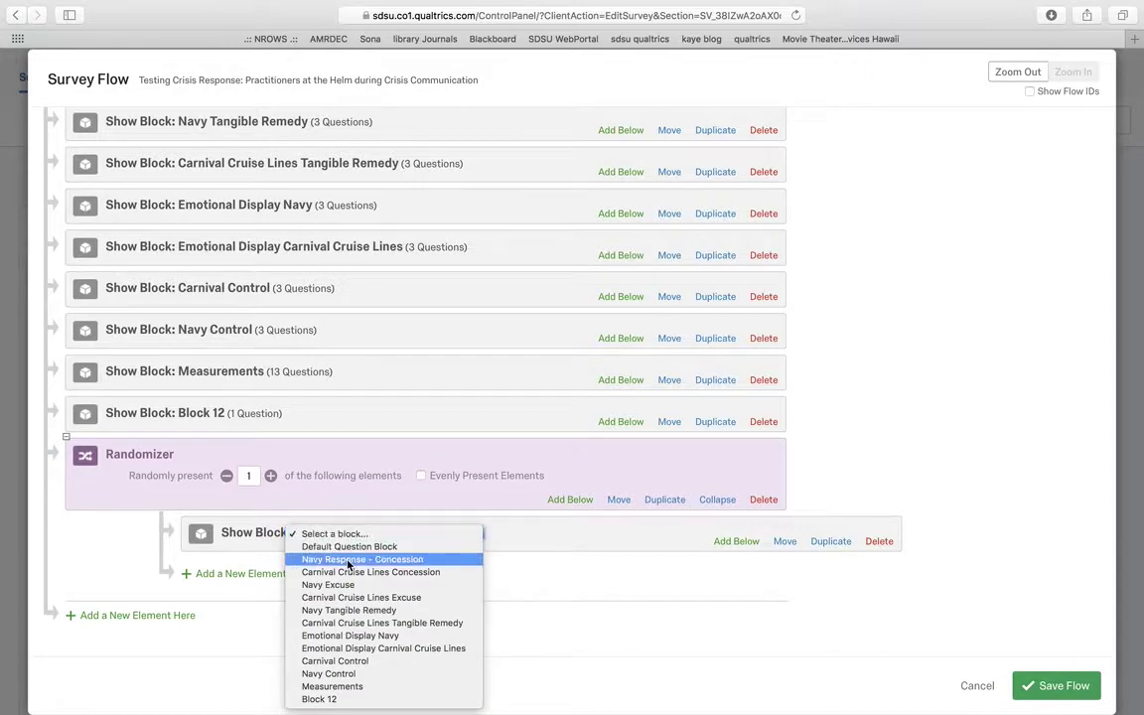
click(349, 561)
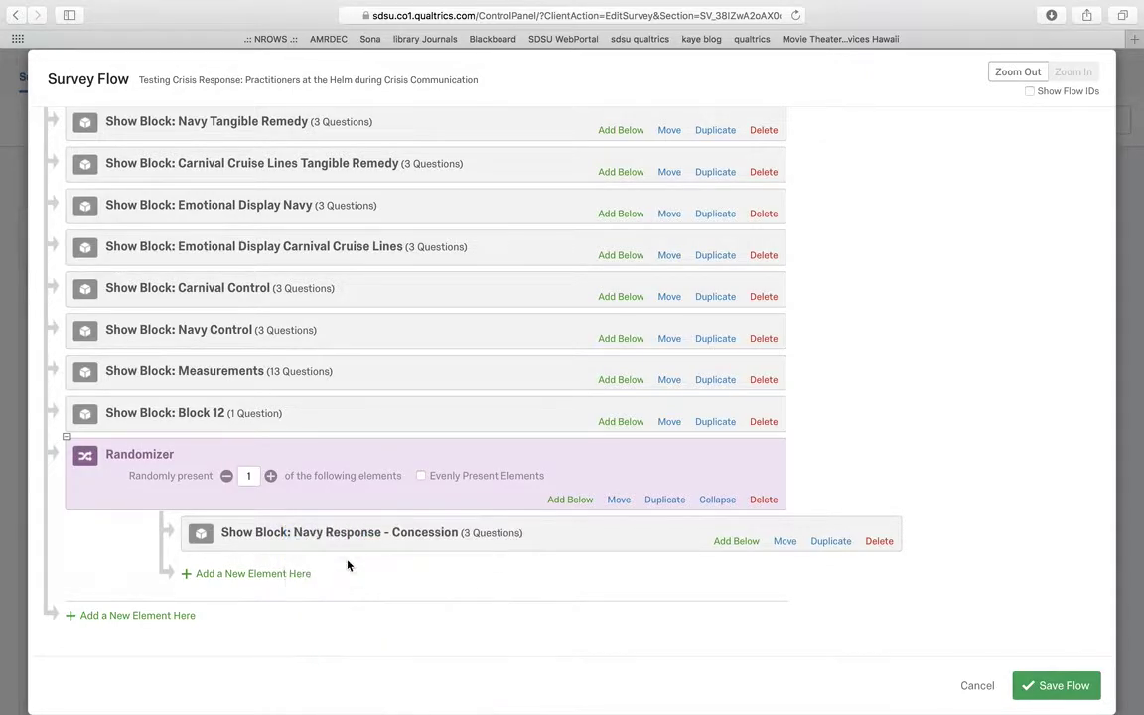
click(291, 579)
click(224, 603)
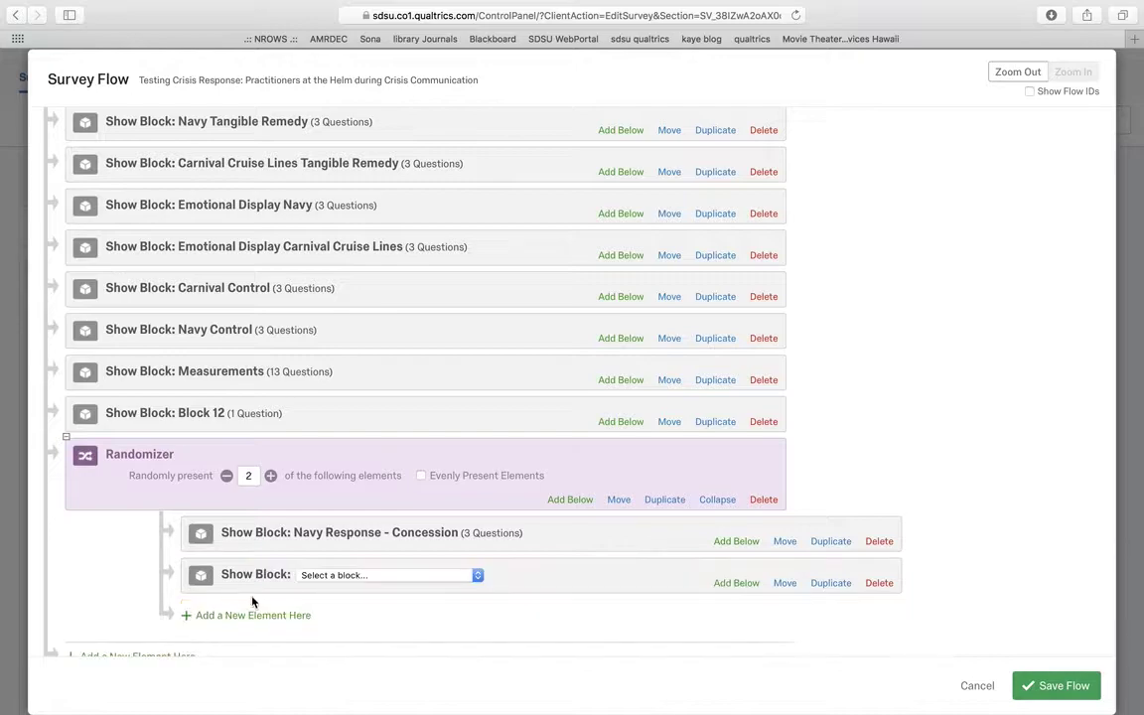
click(308, 581)
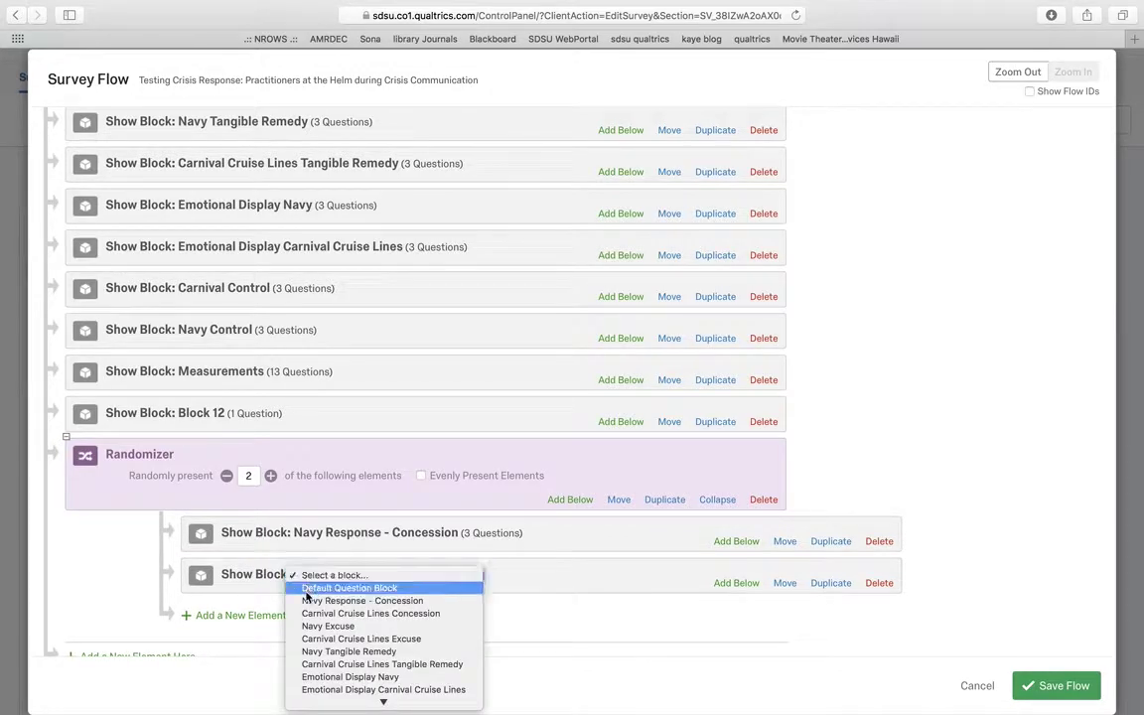
click(305, 613)
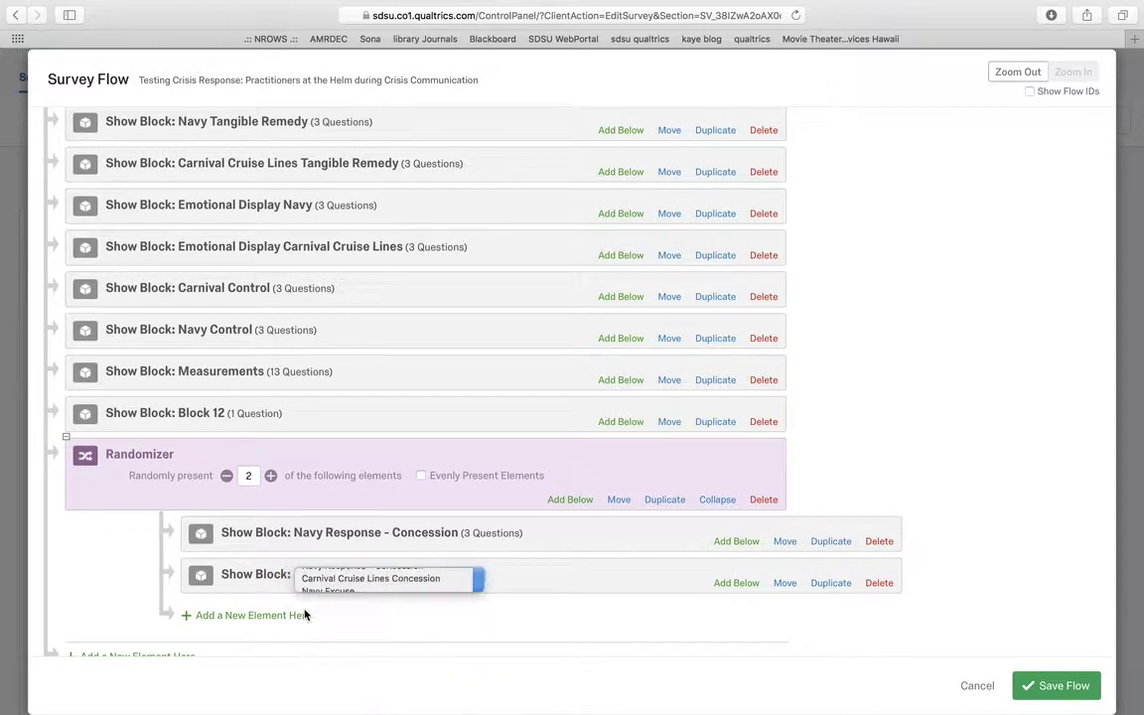
Step: Add Navy Excuse and Carnival Cruise Lines Excuse blocks to the Randomizer
click(256, 618)
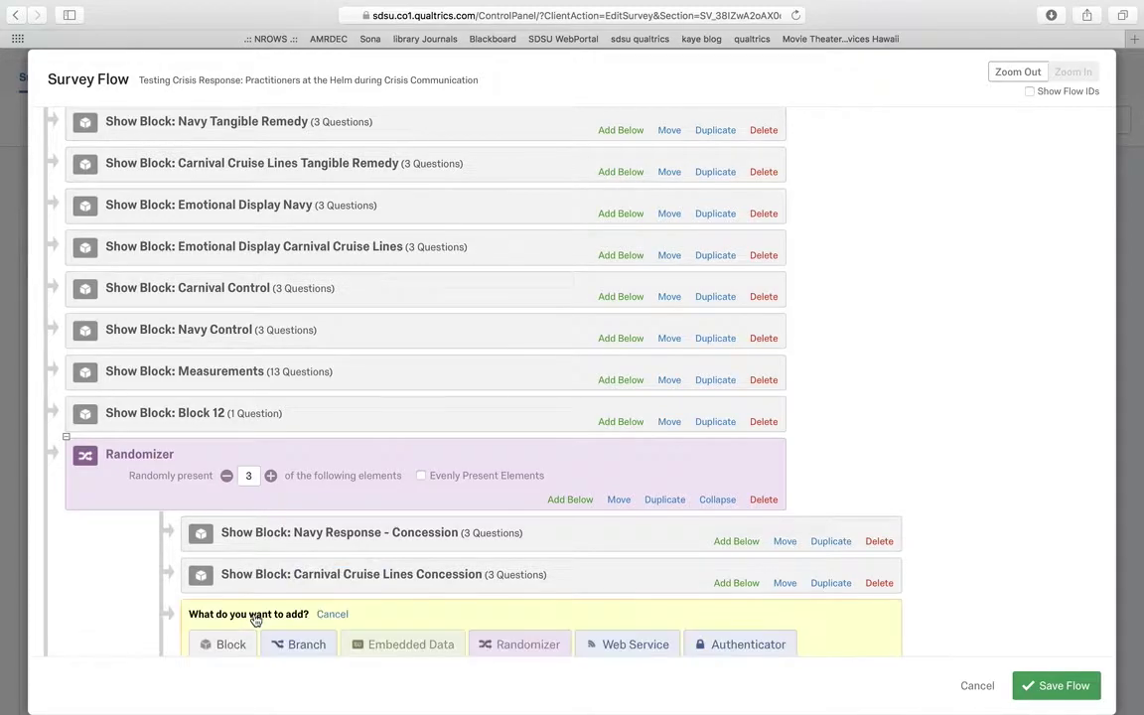
scroll(268, 566, down, 3)
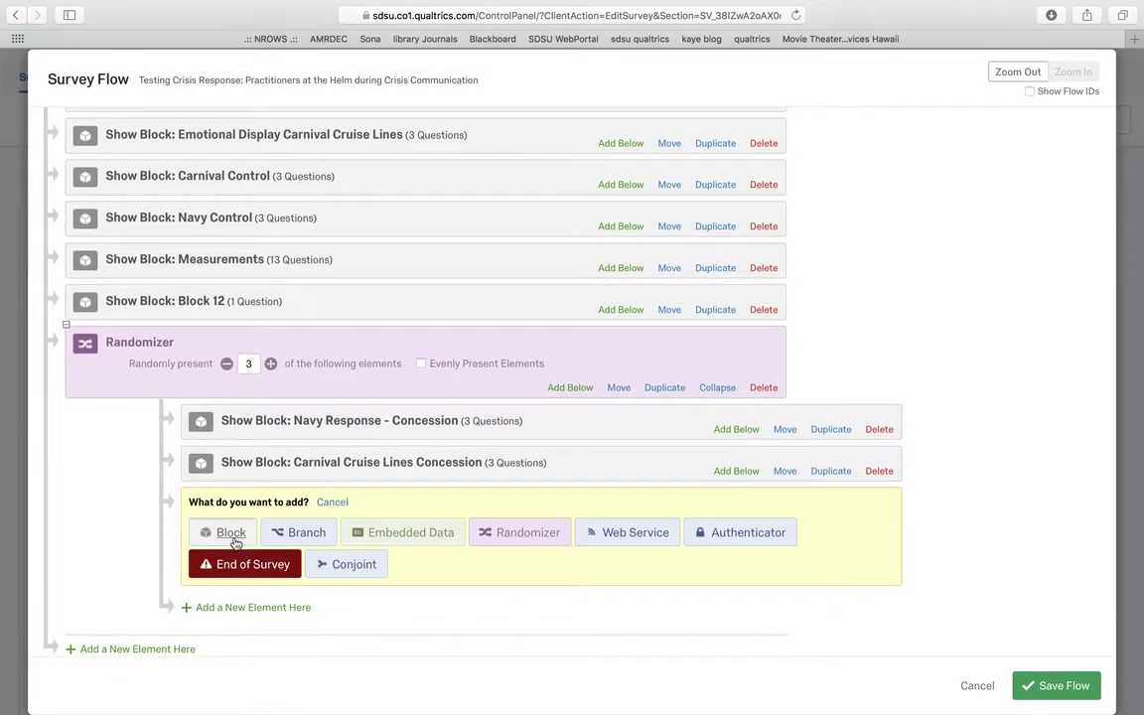
click(232, 533)
click(339, 508)
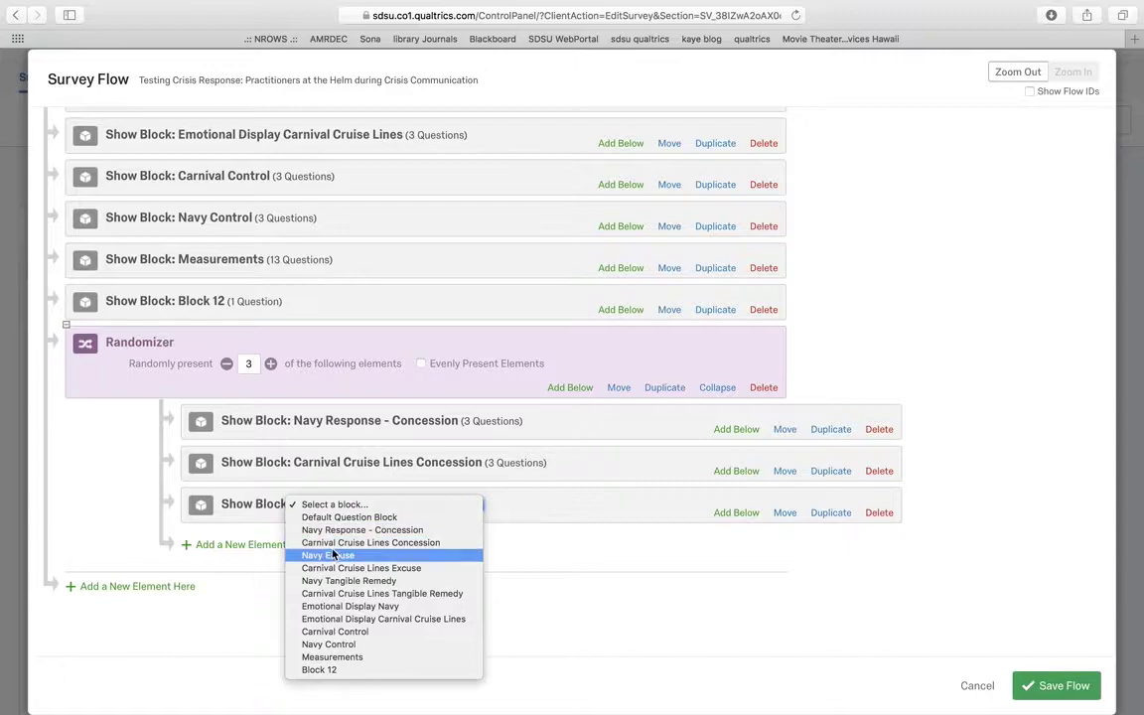
click(332, 556)
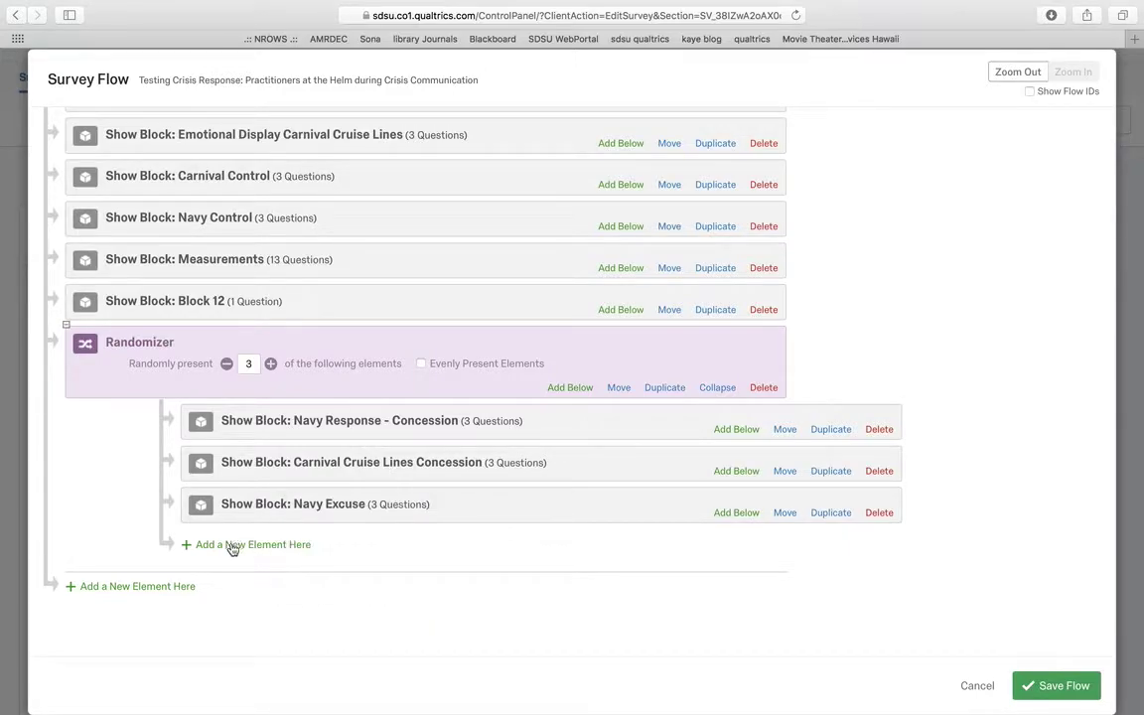
click(229, 544)
click(231, 573)
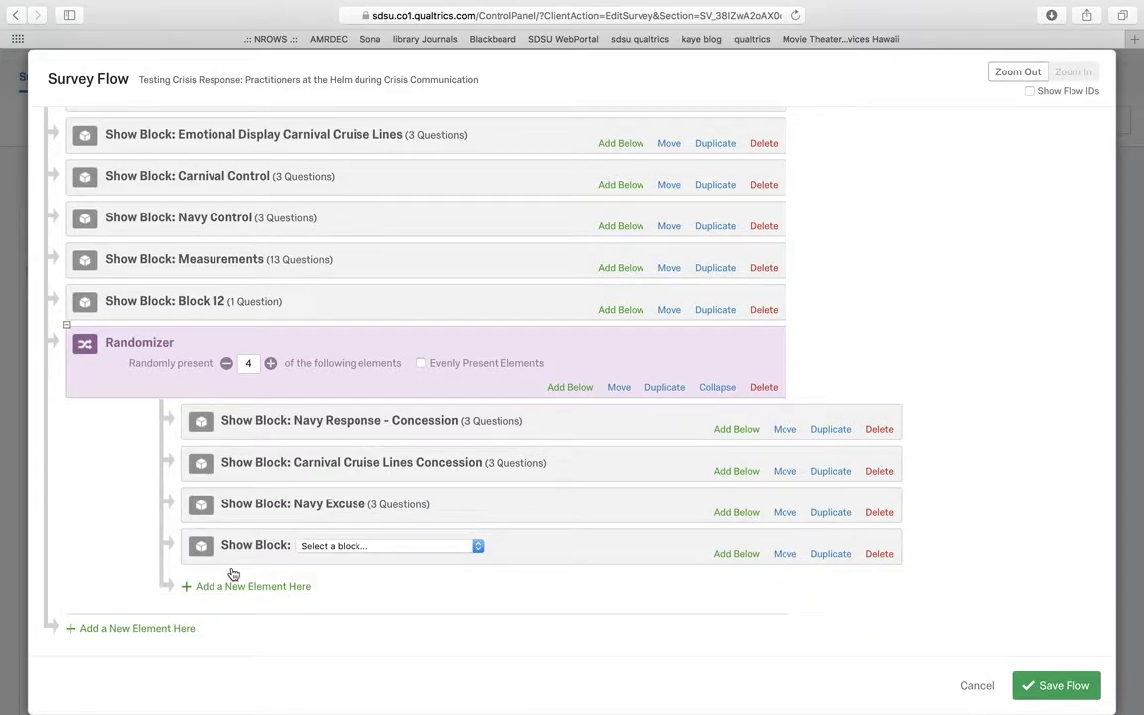
click(369, 547)
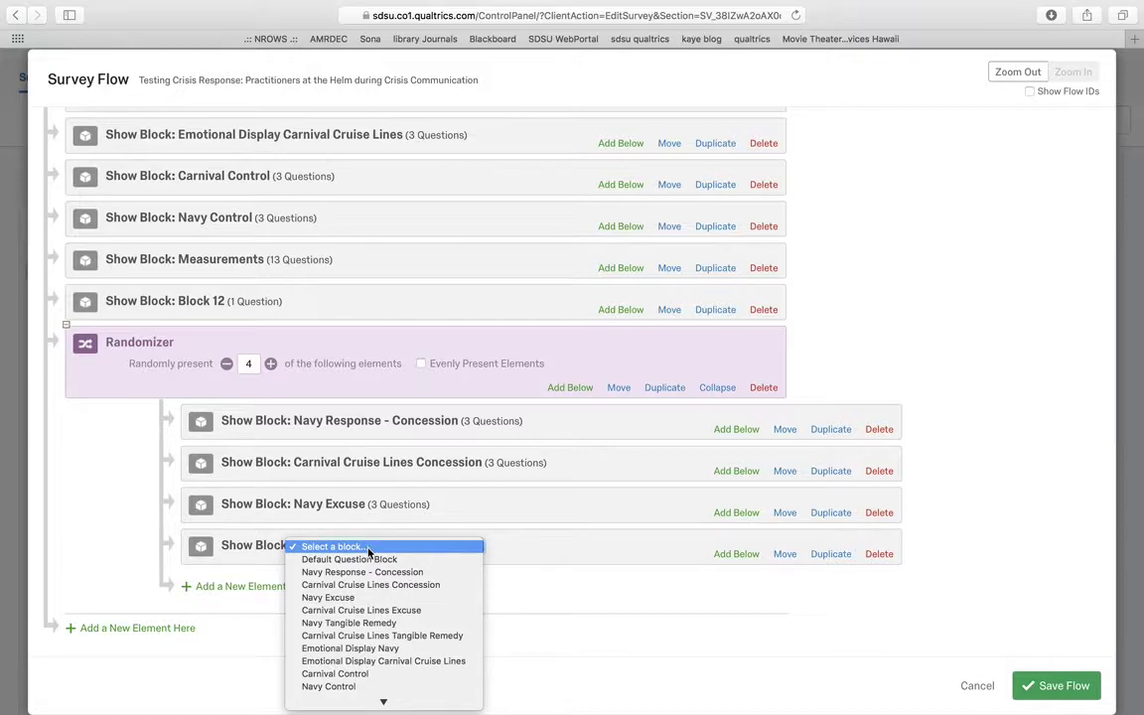
click(368, 611)
click(275, 592)
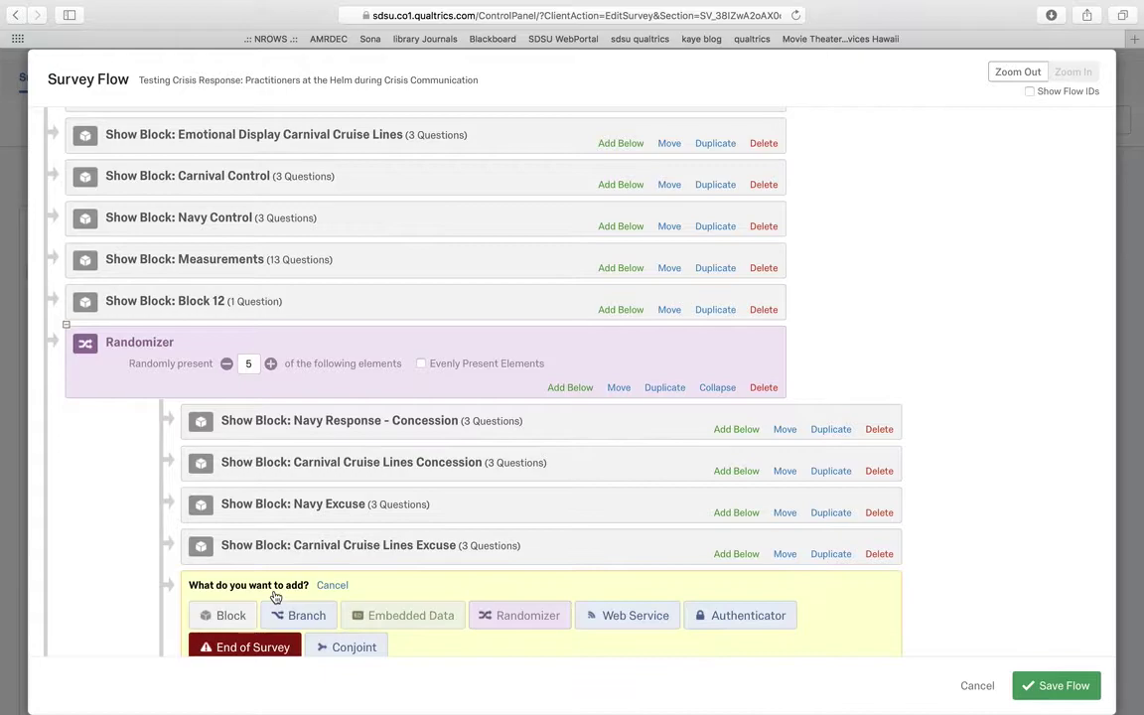
Step: Add Navy Tangible Remedy and Carnival Cruise Lines Tangible Remedy blocks to the Randomizer
scroll(273, 593, down, 2)
click(224, 500)
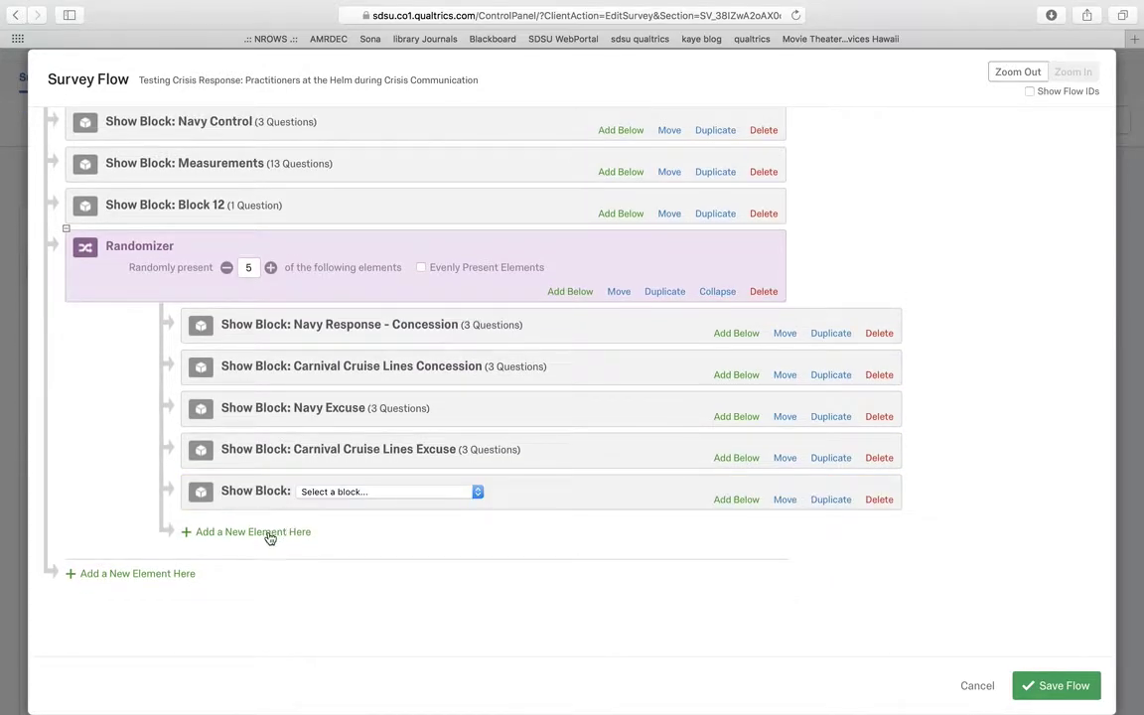
click(322, 493)
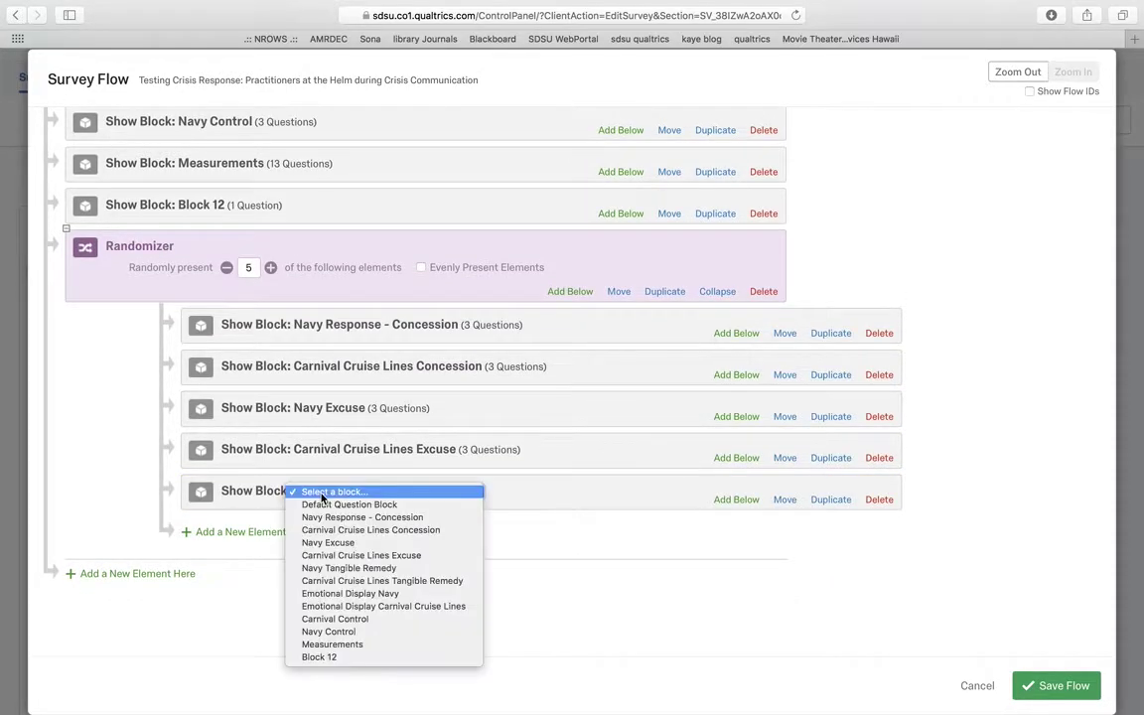
click(333, 568)
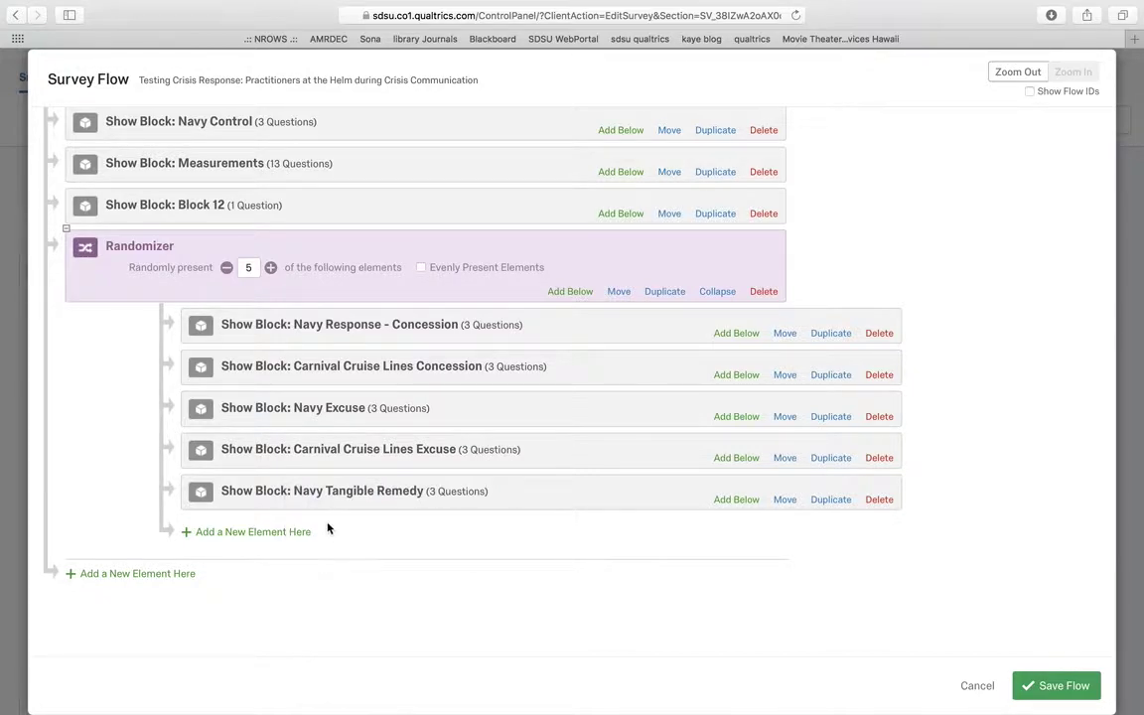
click(282, 535)
click(229, 562)
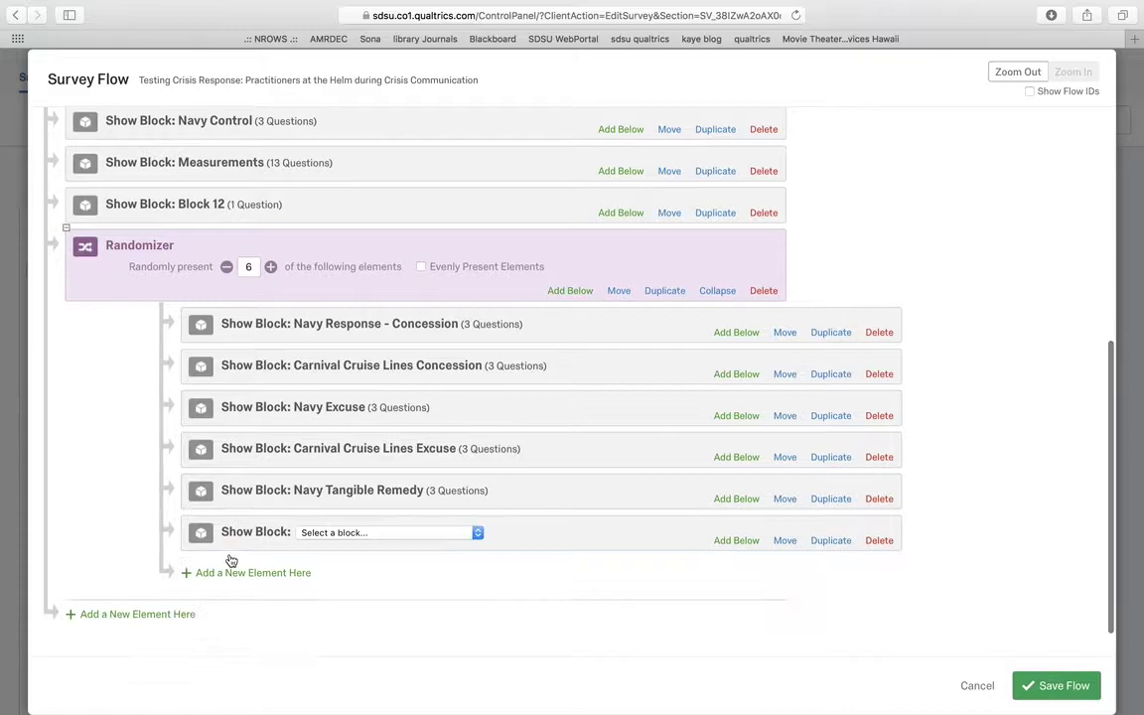
click(355, 535)
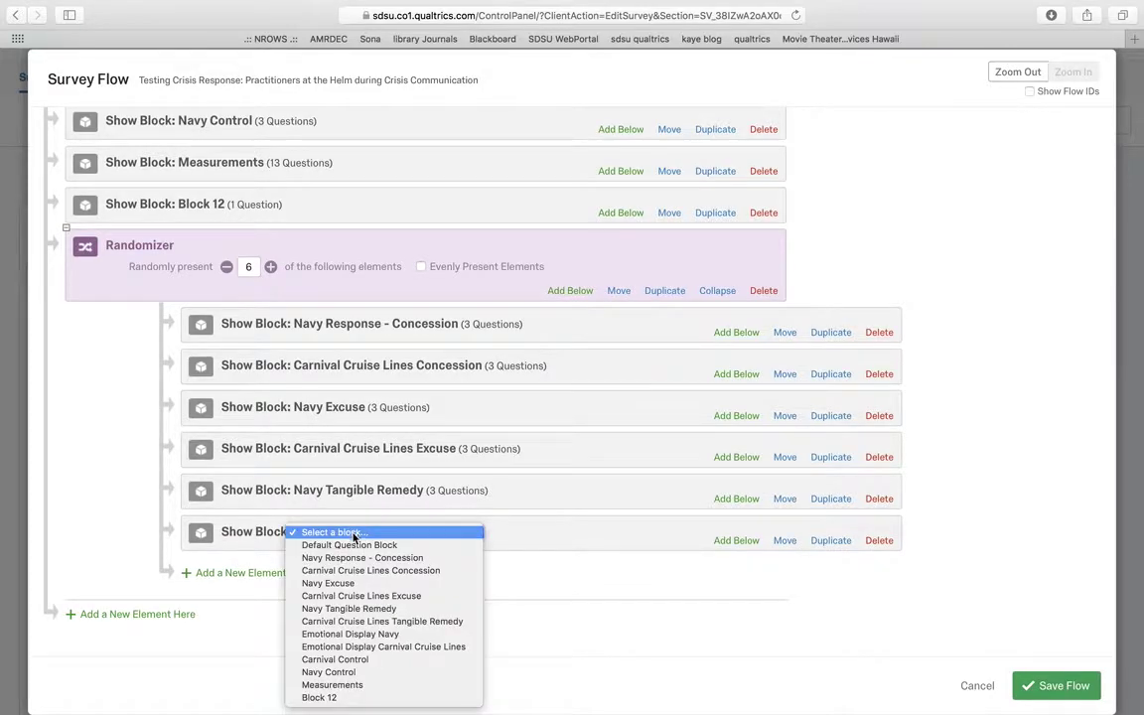
click(368, 622)
Step: Add Emotional Display Navy and Navy Control blocks to the Randomizer
click(283, 575)
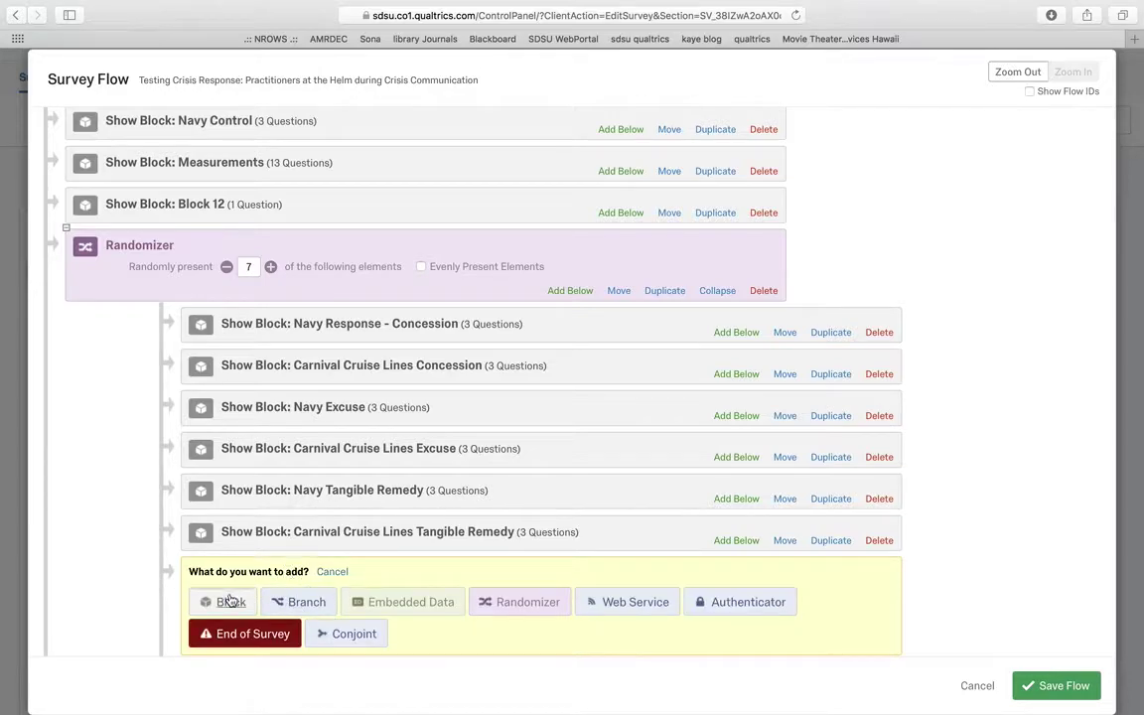
click(226, 601)
click(355, 575)
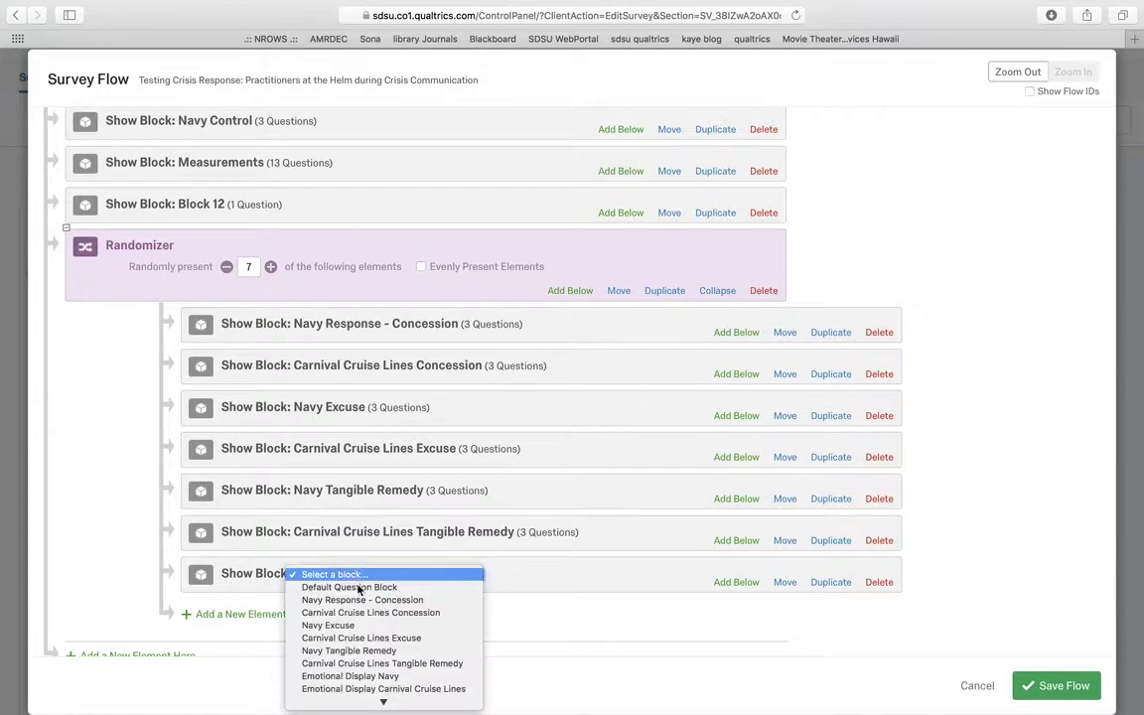
click(358, 676)
click(239, 617)
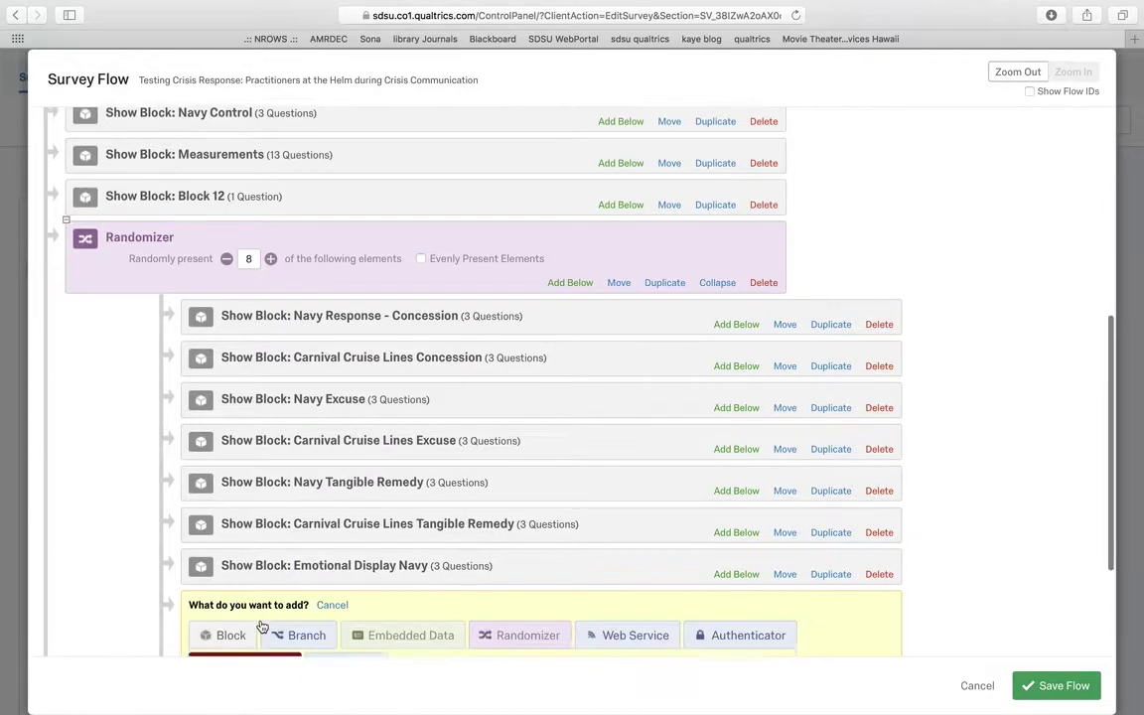
scroll(238, 576, down, 3)
click(230, 484)
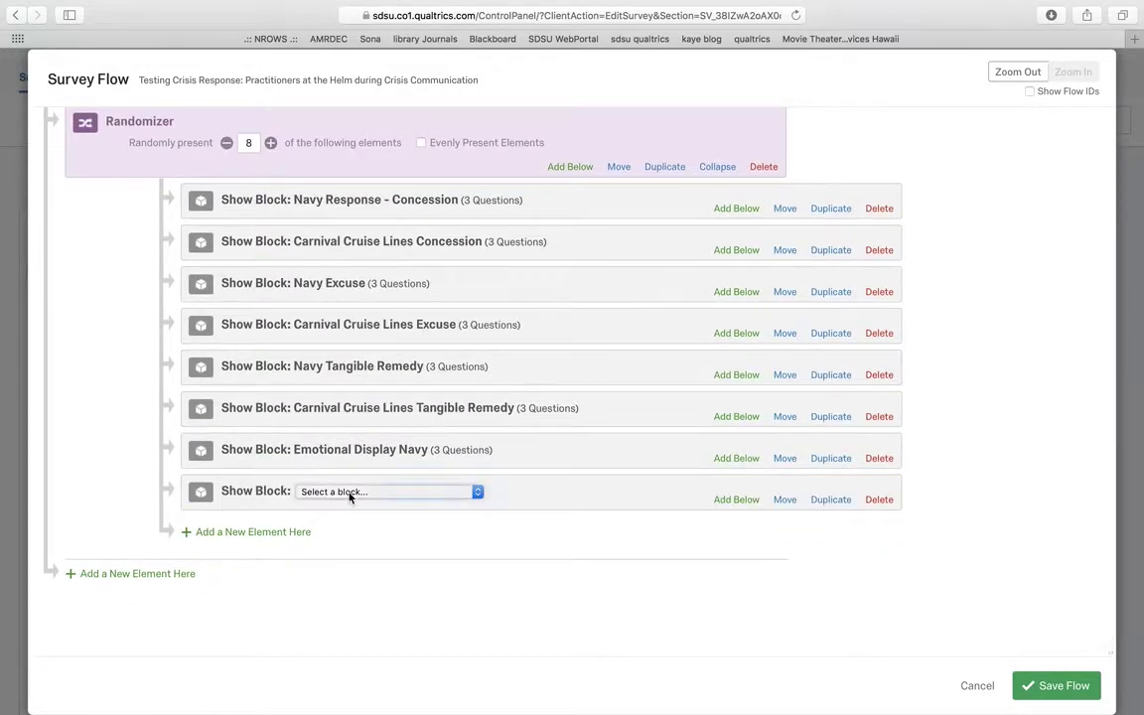
click(341, 491)
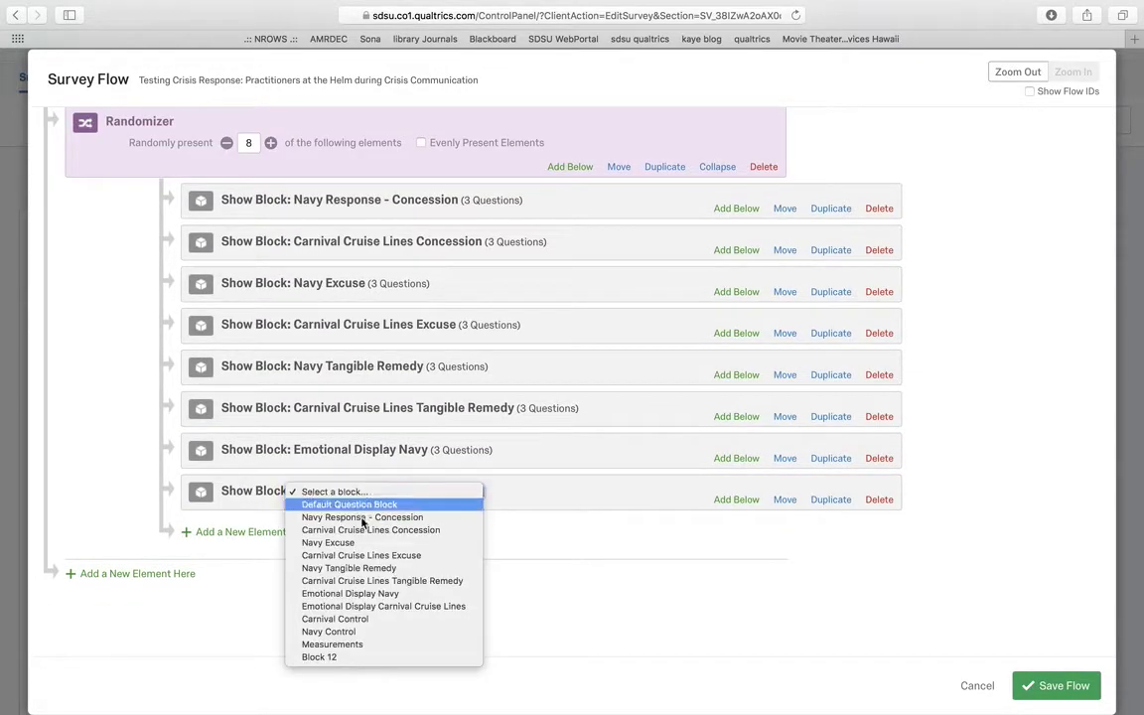
click(360, 632)
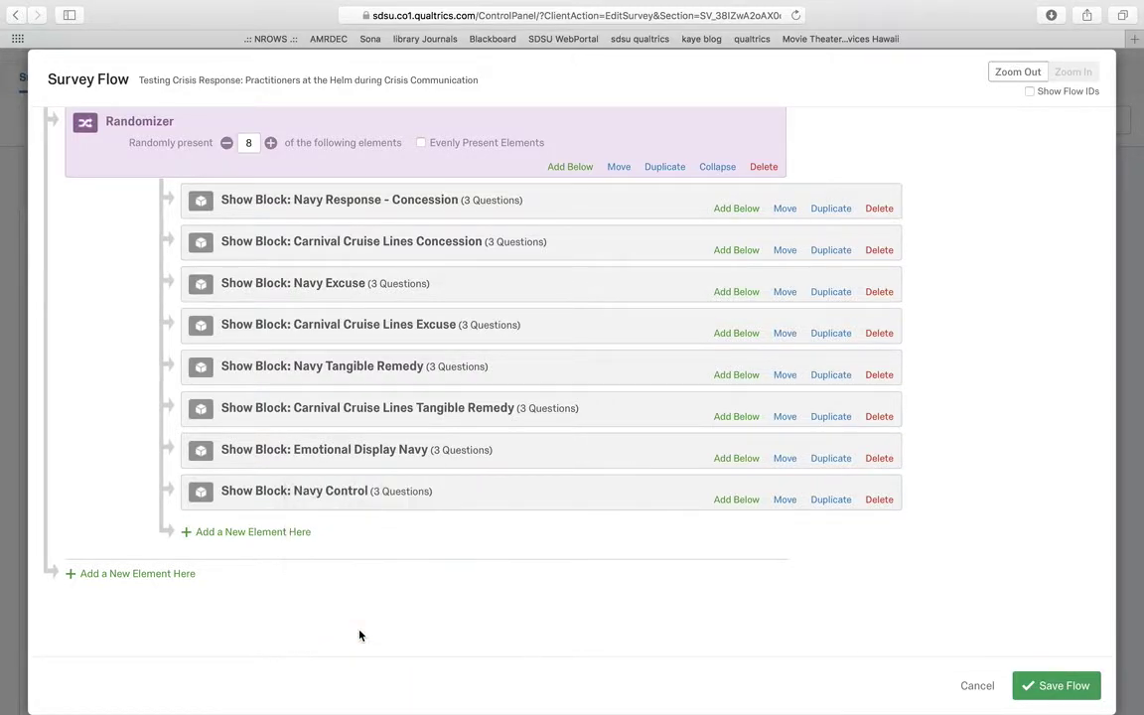
Step: Add a ninth, still-unassigned Show Block slot to the Randomizer
click(277, 535)
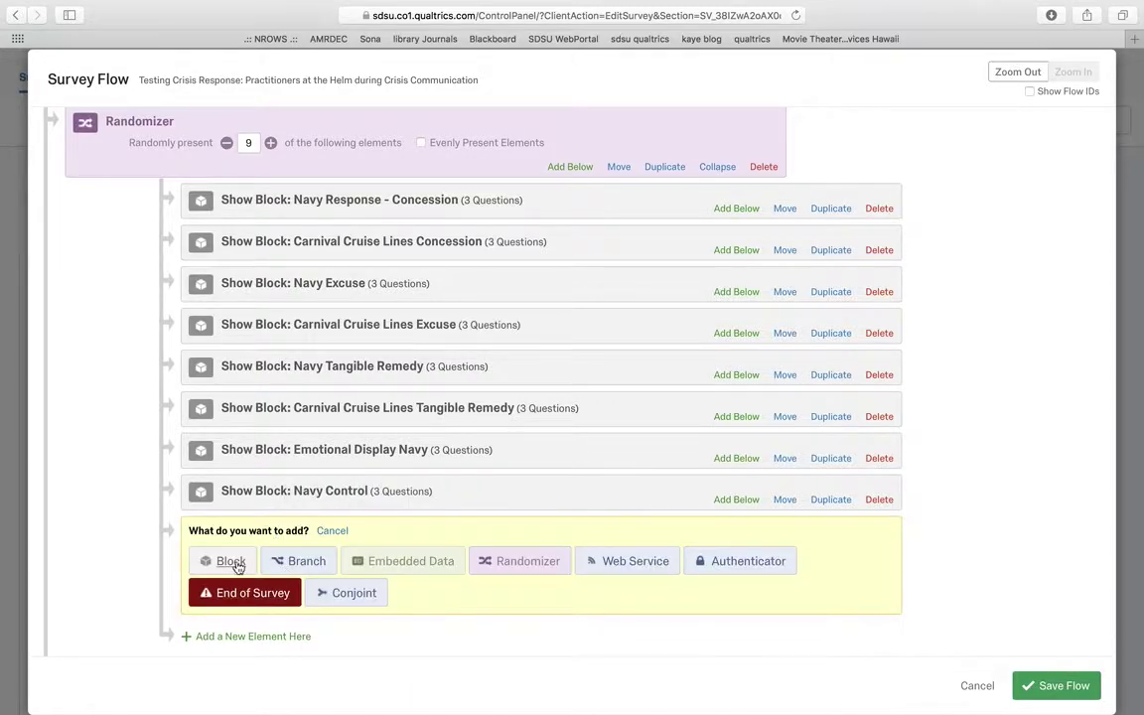
click(231, 562)
click(318, 534)
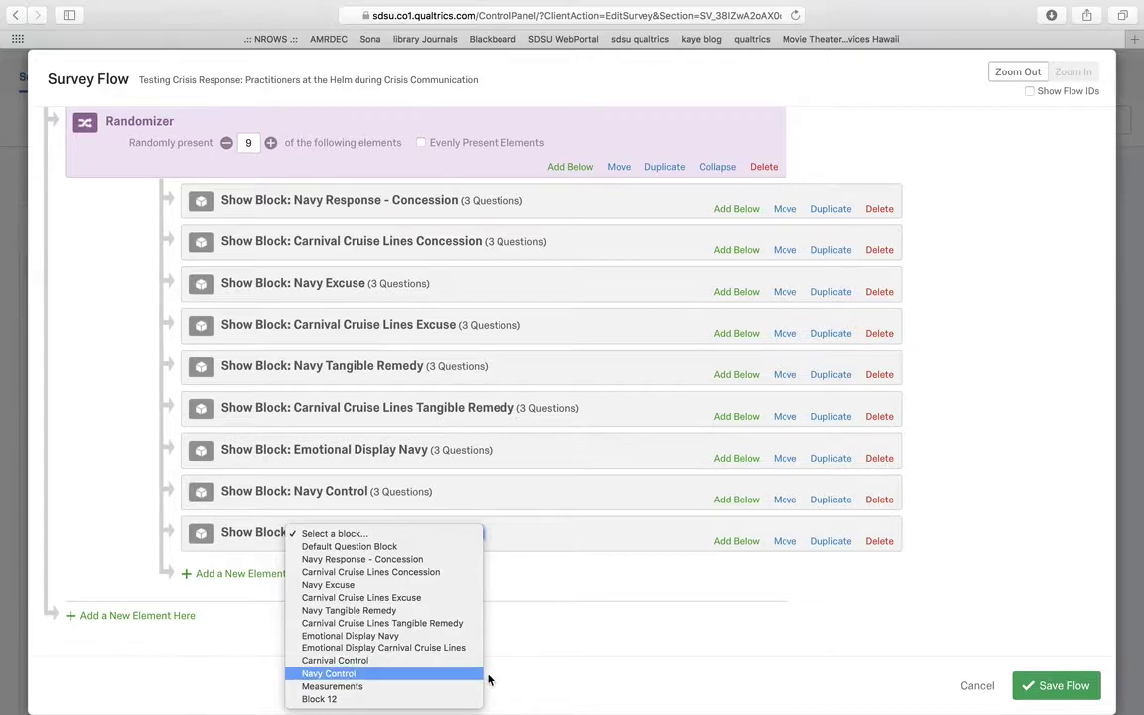
Step: Delete the unassigned ninth Show Block slot, leaving eight blocks ending with Navy Control
click(556, 640)
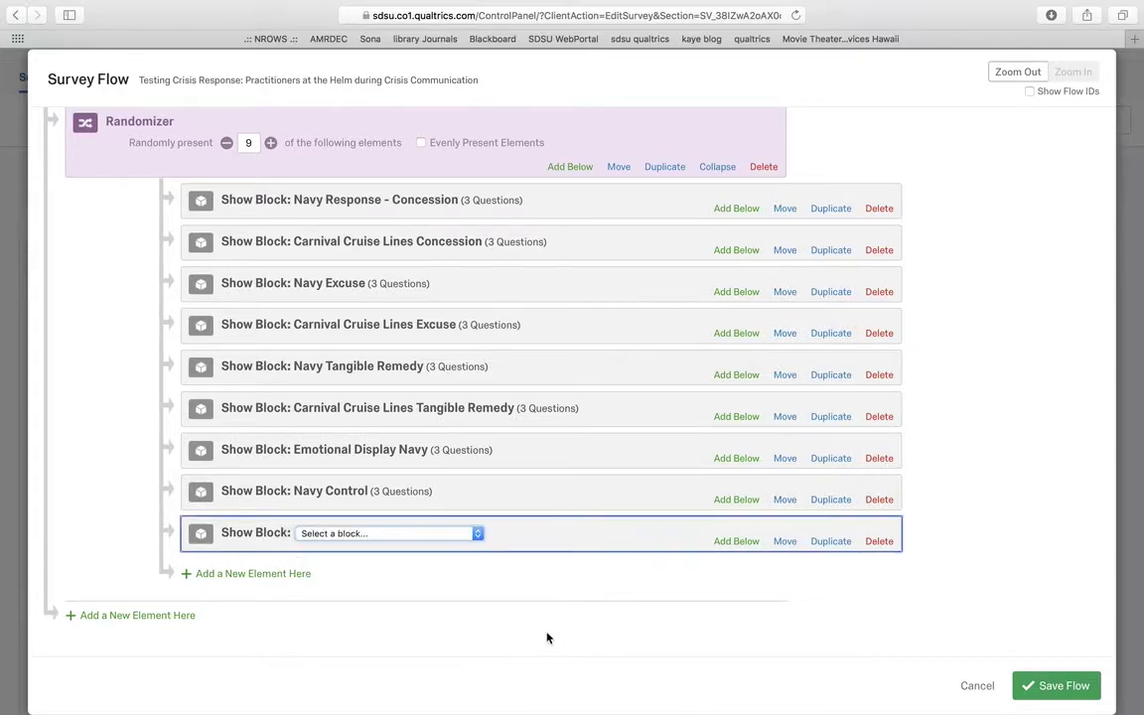
click(878, 545)
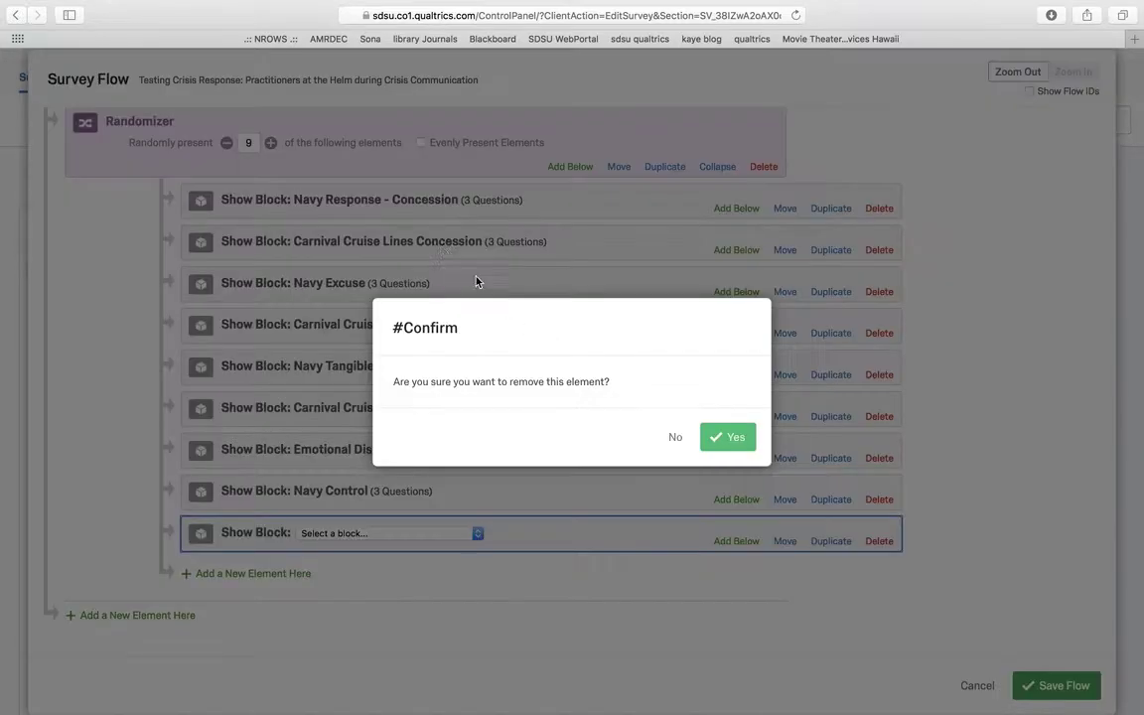
click(726, 439)
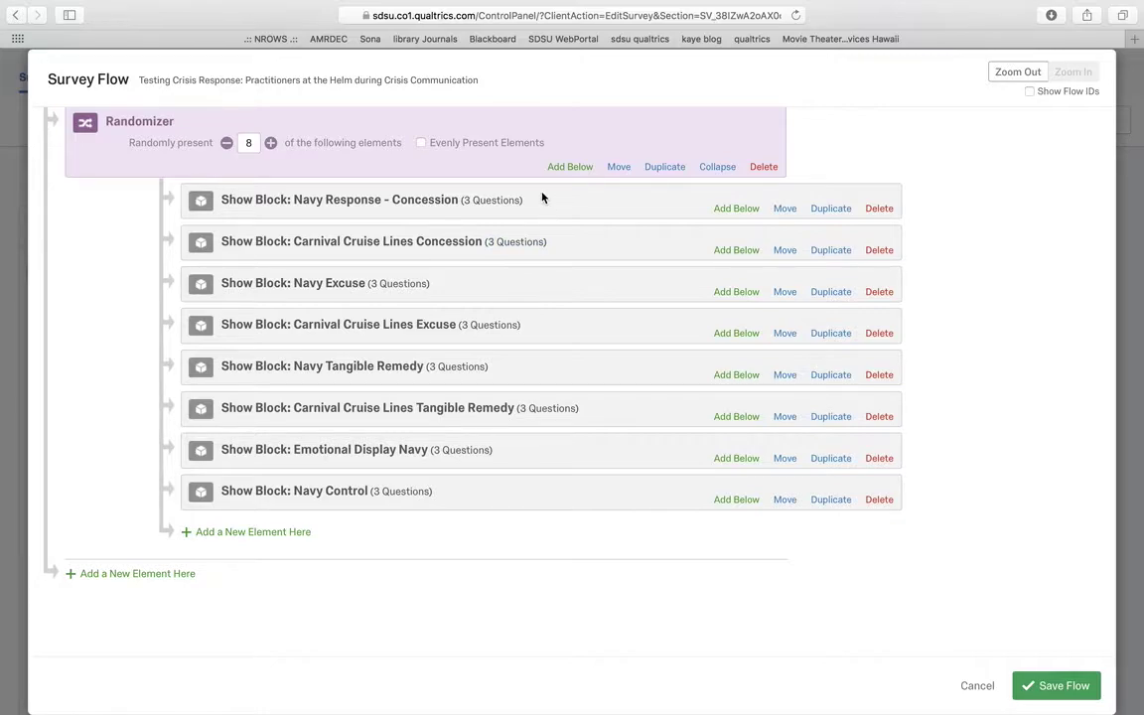
Step: Set the Randomizer to present 1 of its eight blocks with Evenly Present Elements on
scroll(531, 264, up, 10)
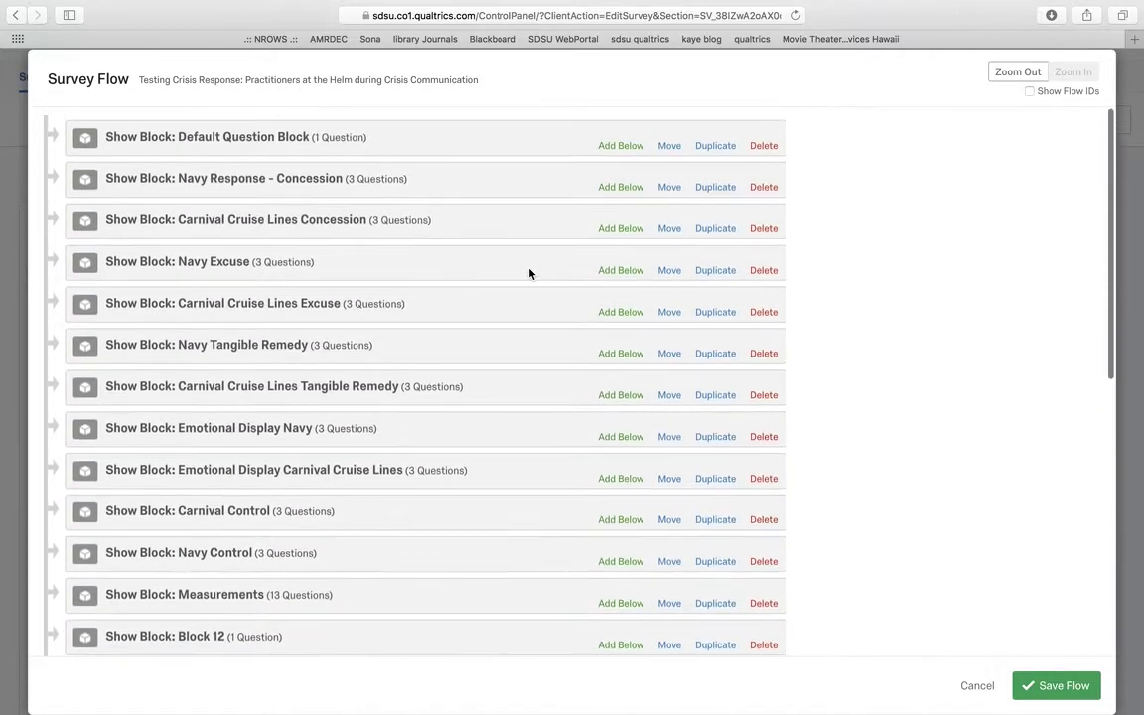
scroll(529, 273, down, 5)
scroll(529, 270, up, 1)
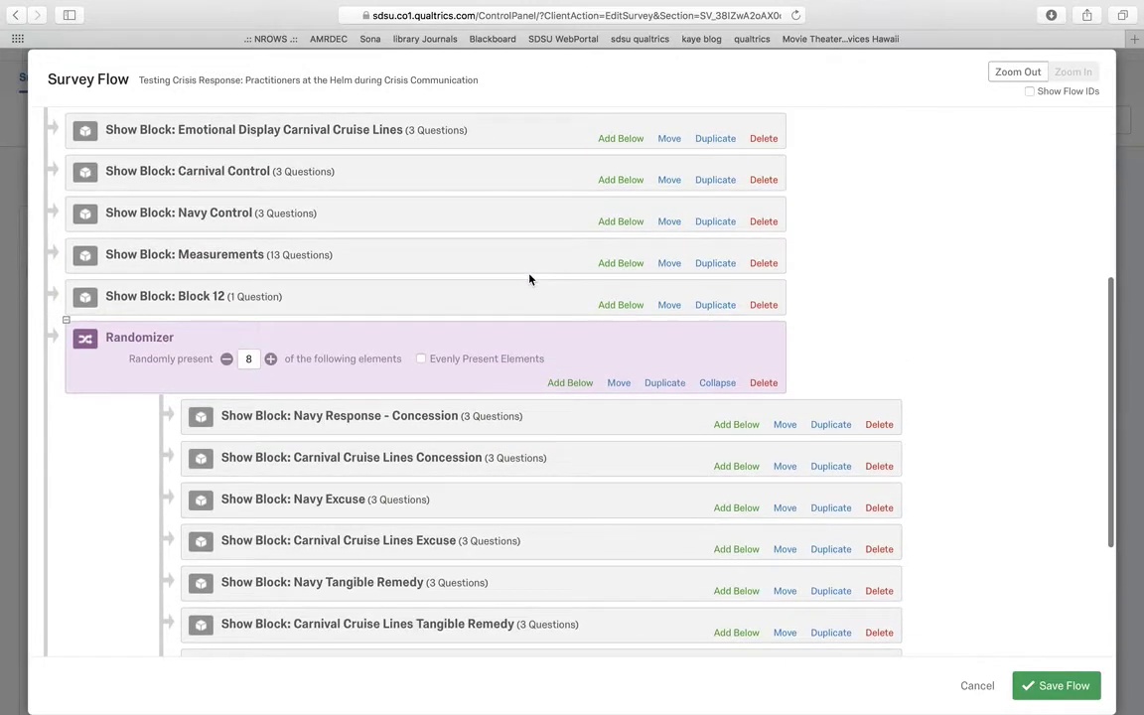
click(227, 359)
click(227, 359)
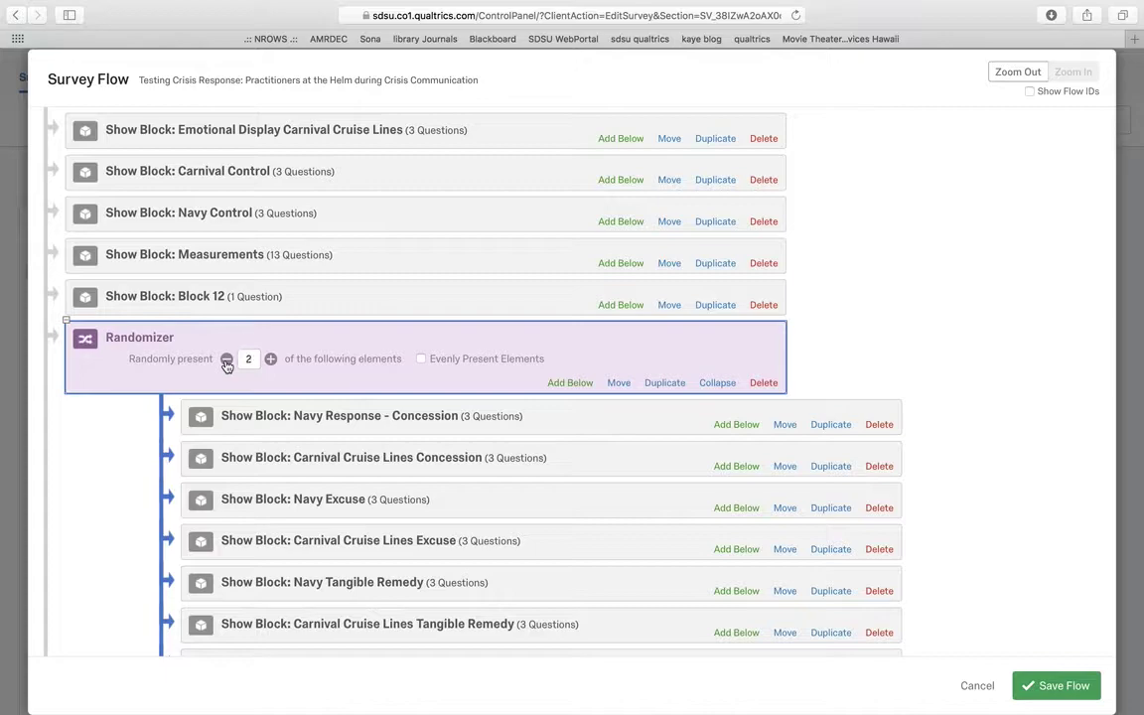
click(421, 359)
scroll(897, 367, down, 4)
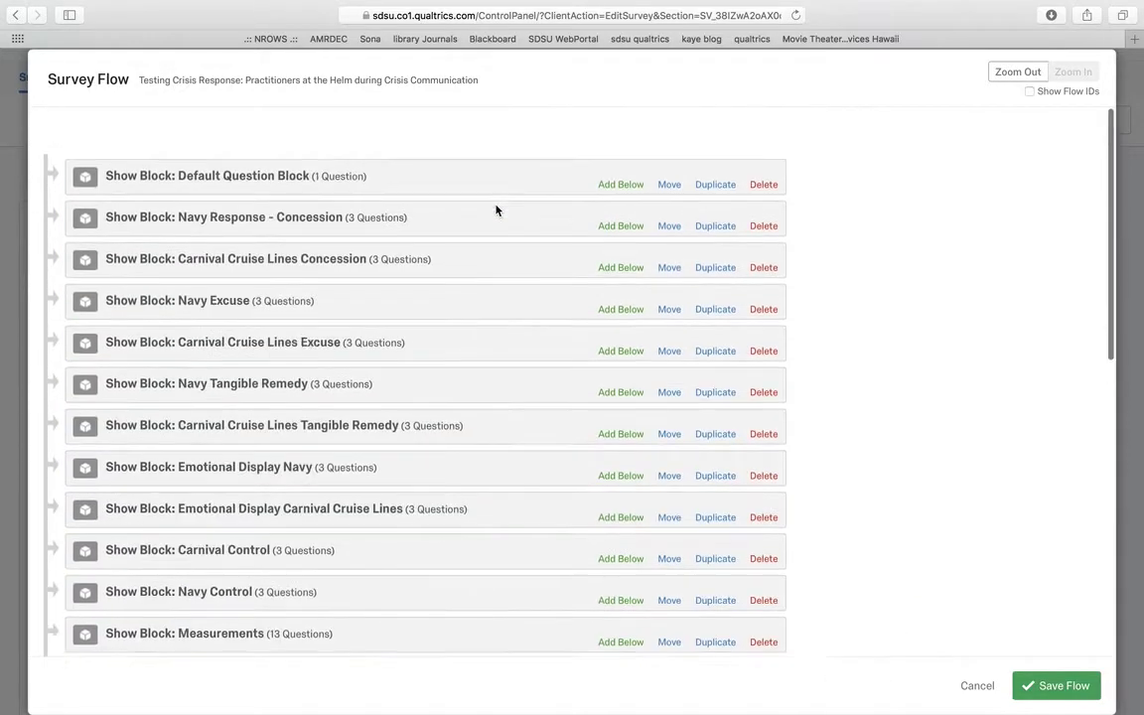
scroll(504, 213, down, 1)
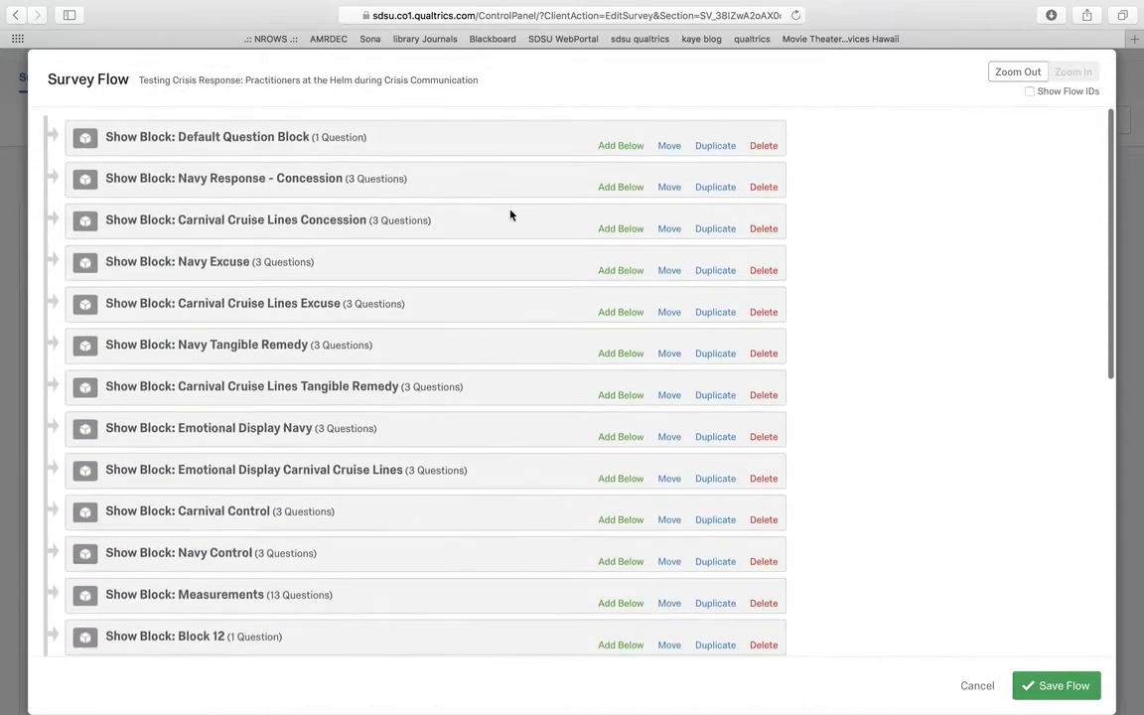
Step: Delete standalone Navy/Carnival Concession, Navy/Carnival Excuse and Navy Tangible Remedy blocks from the flow
click(763, 188)
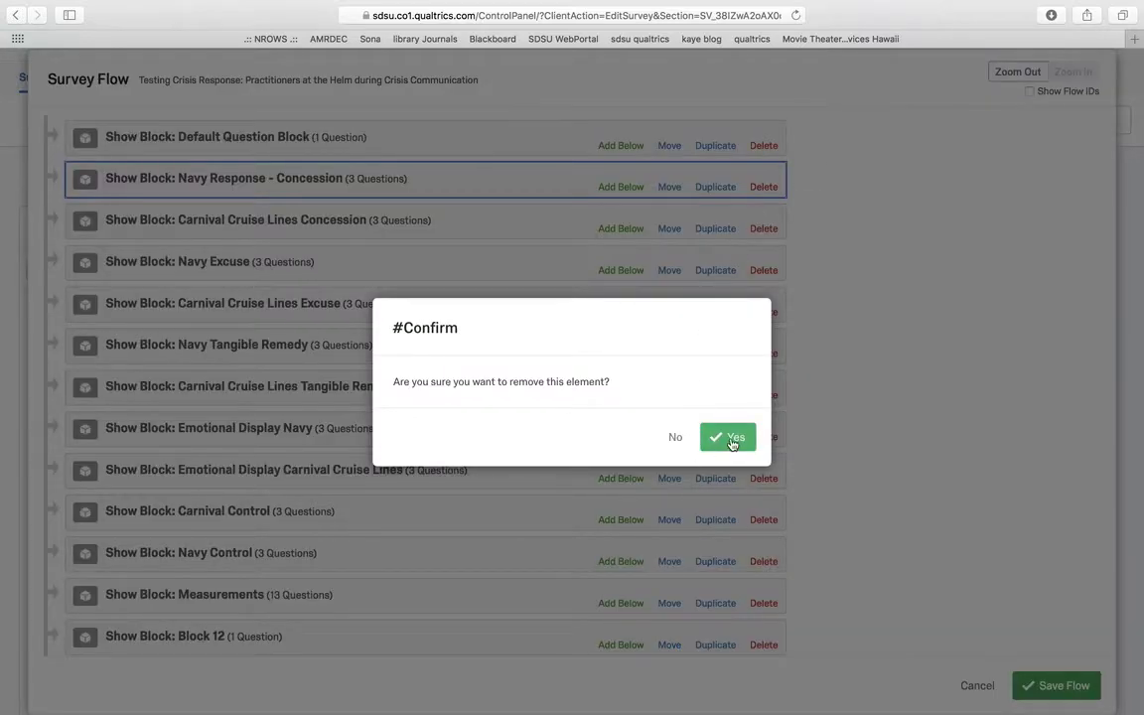
click(732, 442)
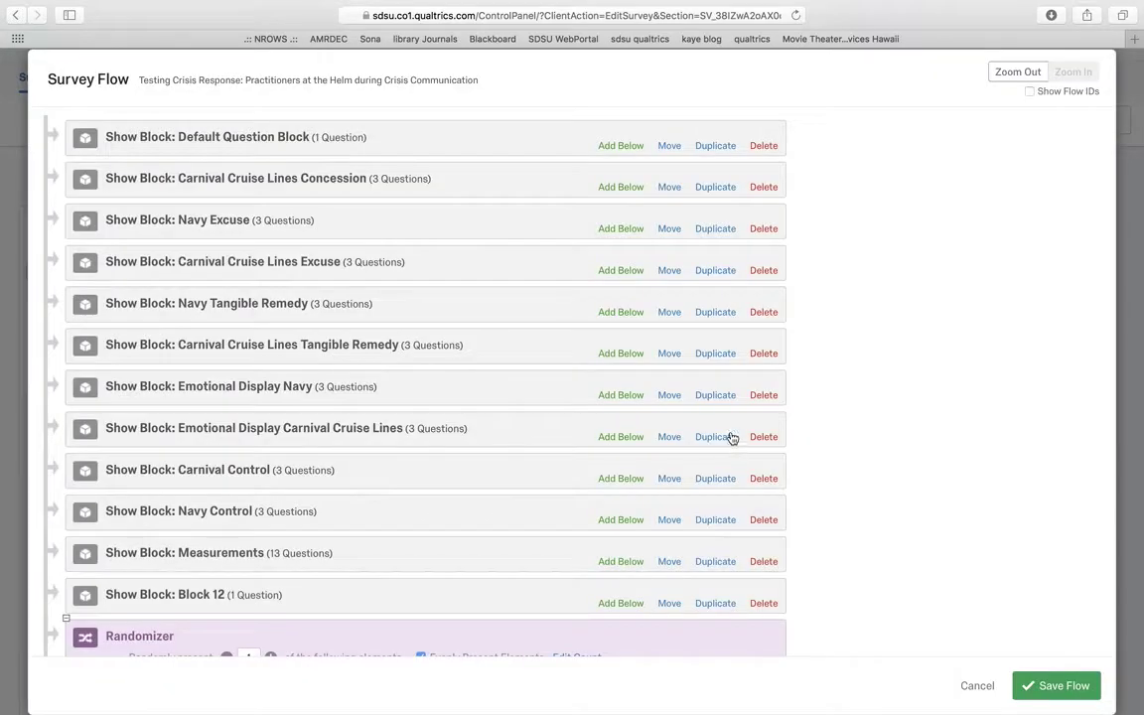
click(764, 188)
click(726, 439)
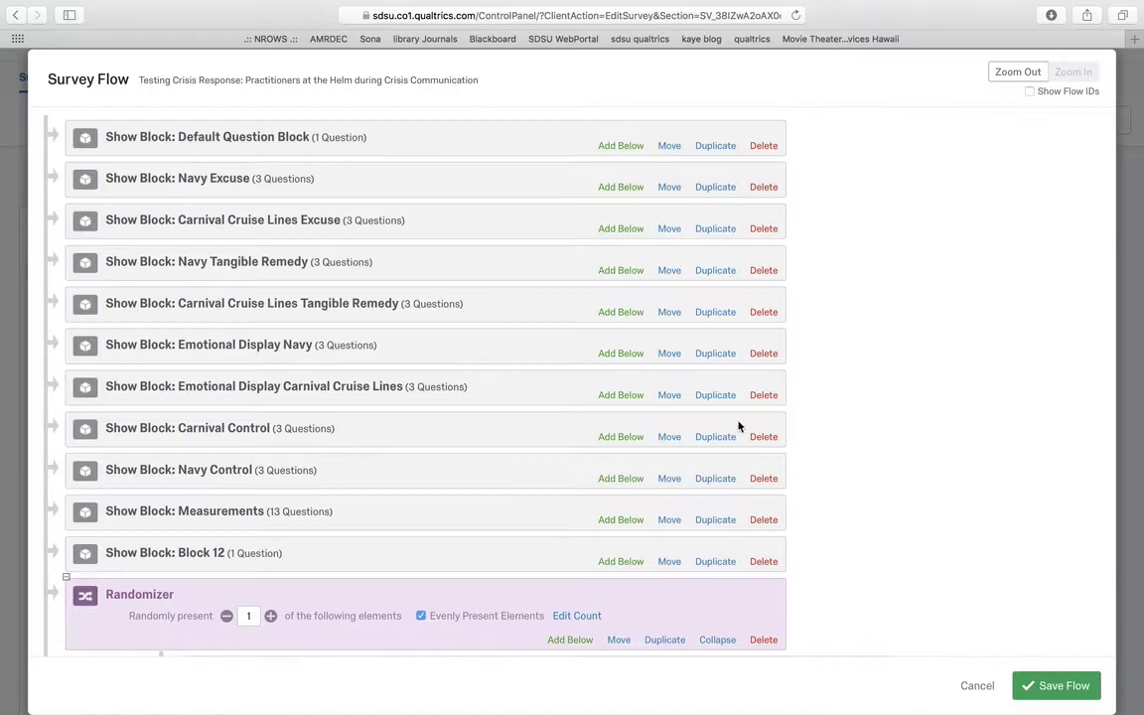
click(764, 189)
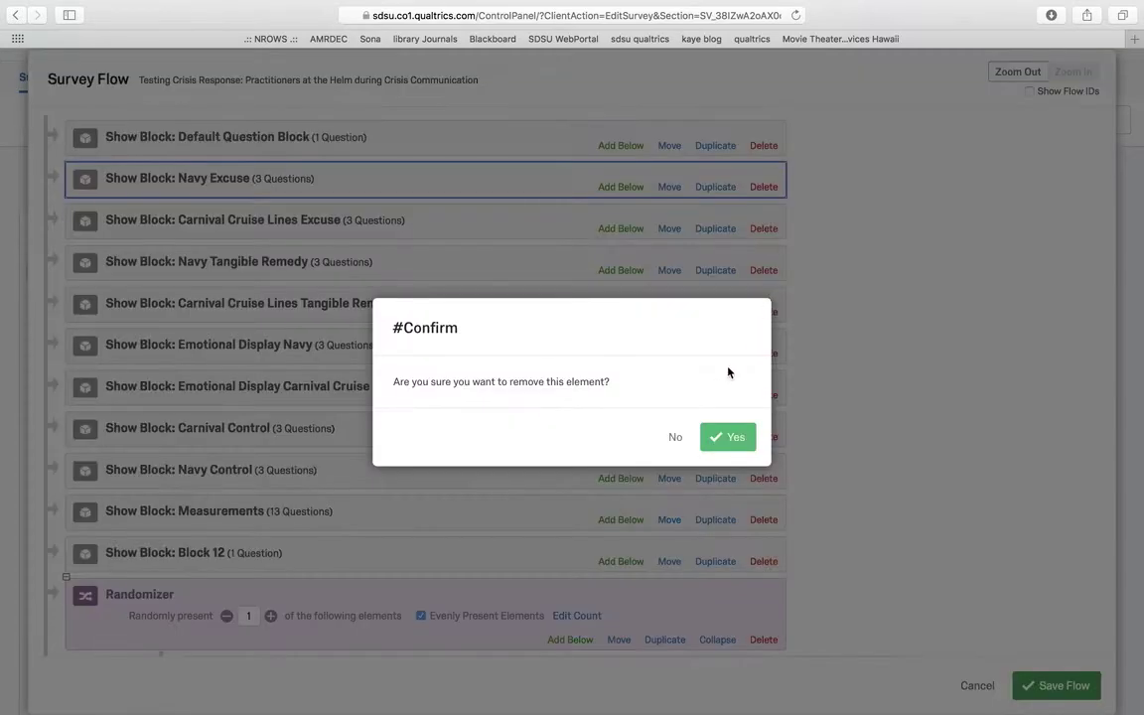
click(733, 438)
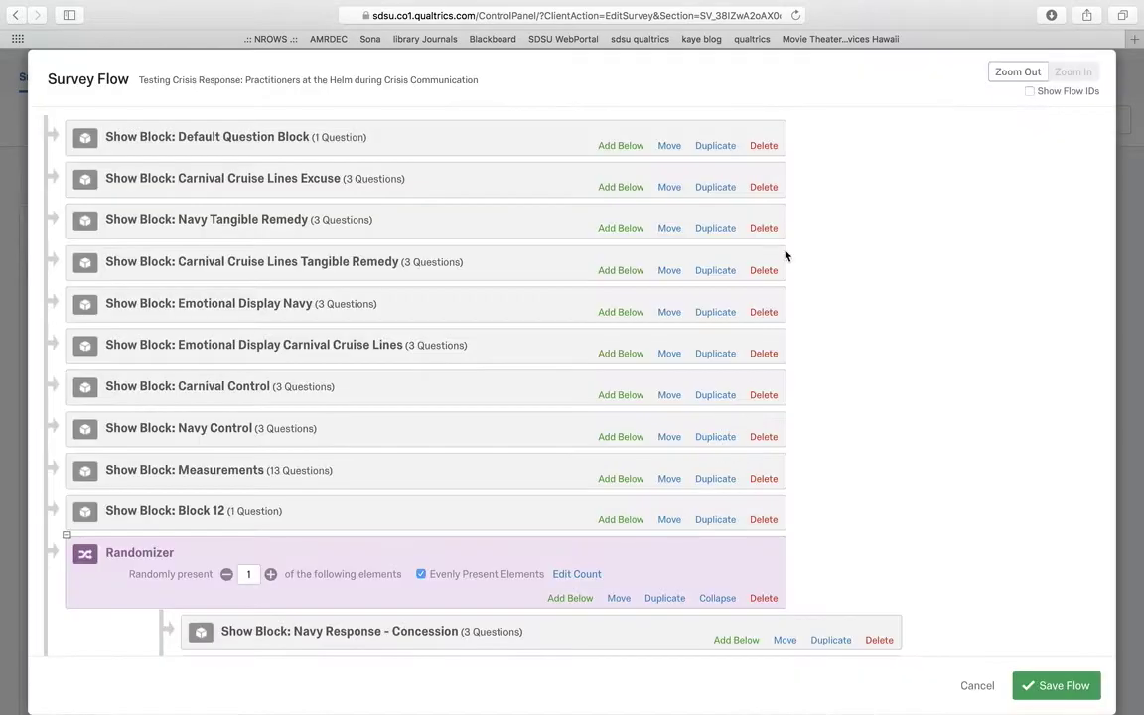
click(765, 186)
click(732, 438)
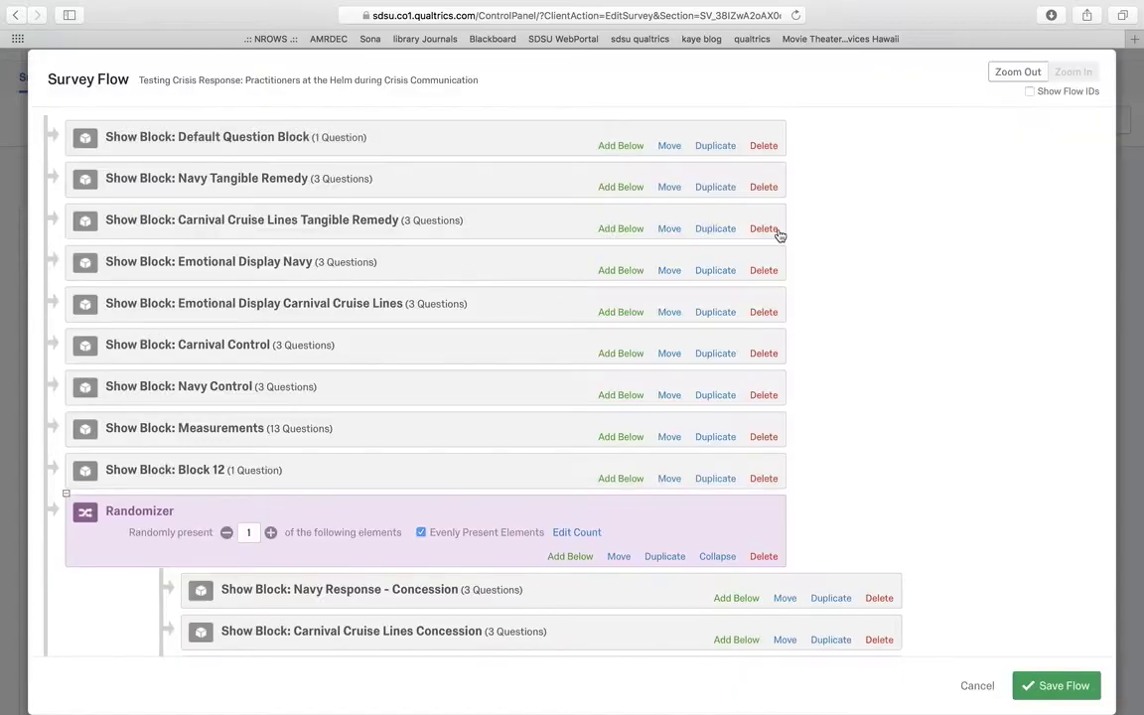
click(763, 188)
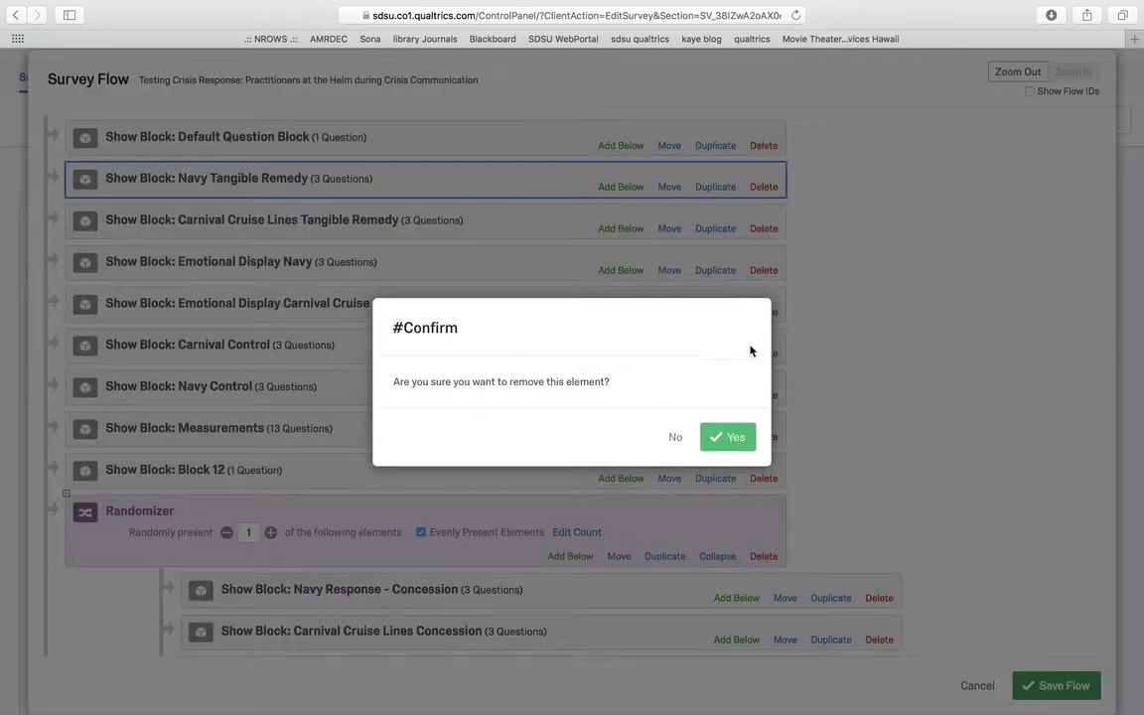
click(733, 438)
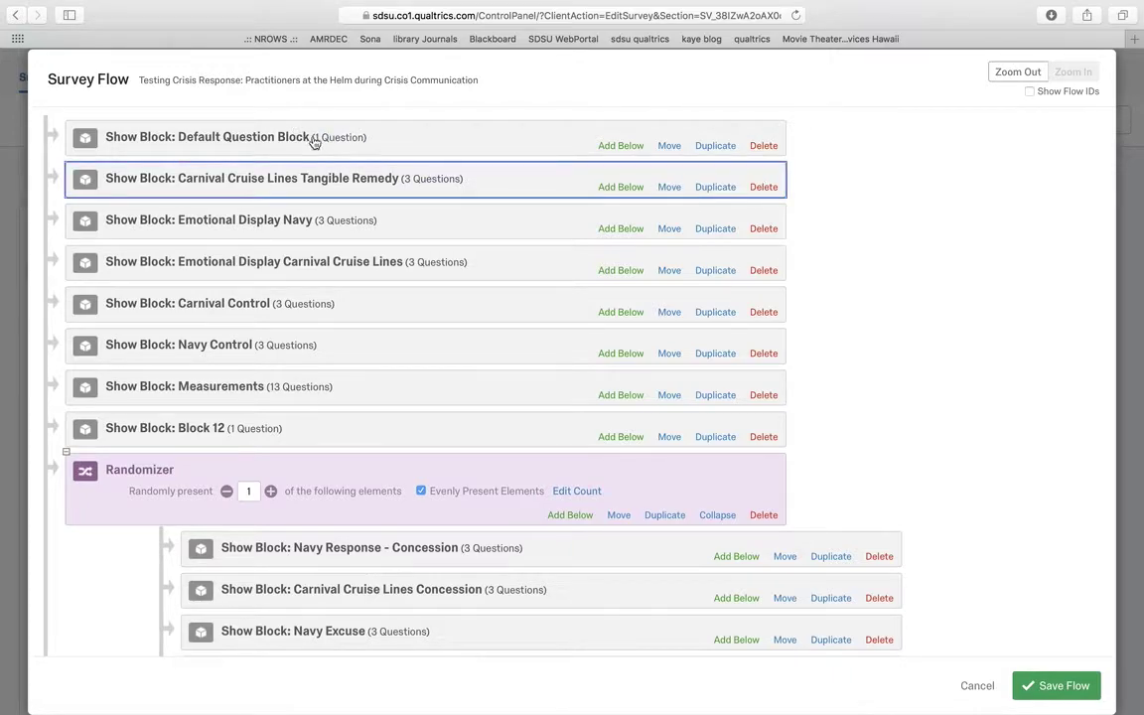
Step: Delete standalone Carnival Tangible Remedy, both Emotional Display, Carnival Control and Navy Control blocks
click(764, 187)
click(728, 437)
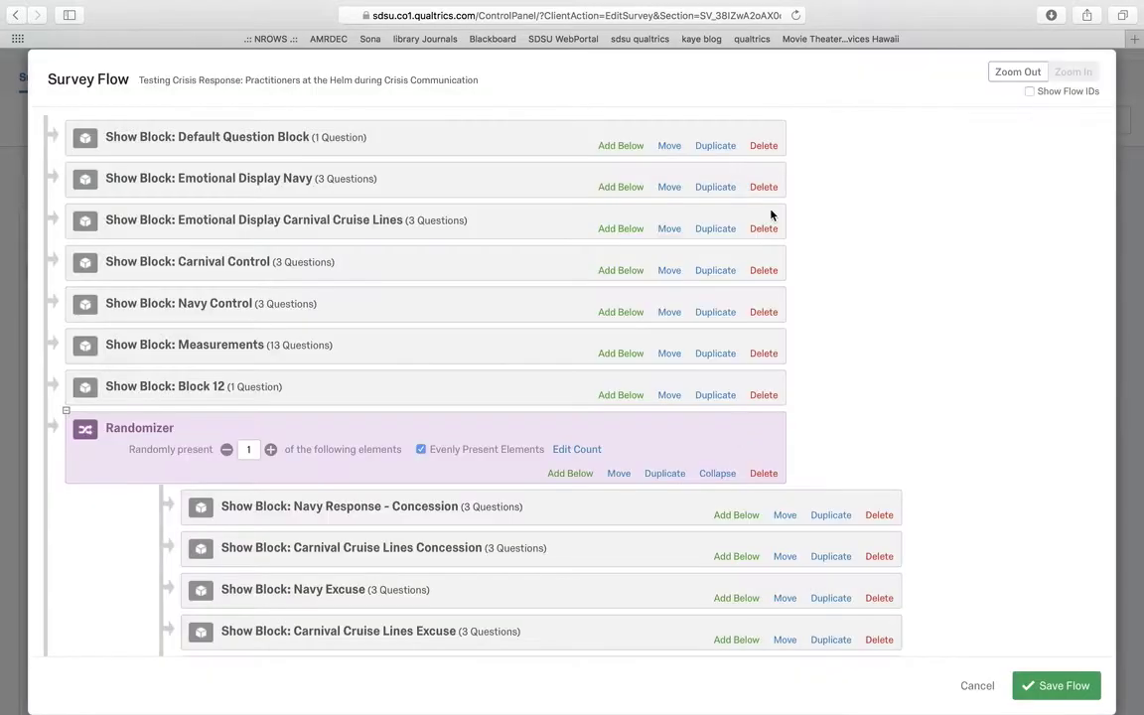
click(764, 188)
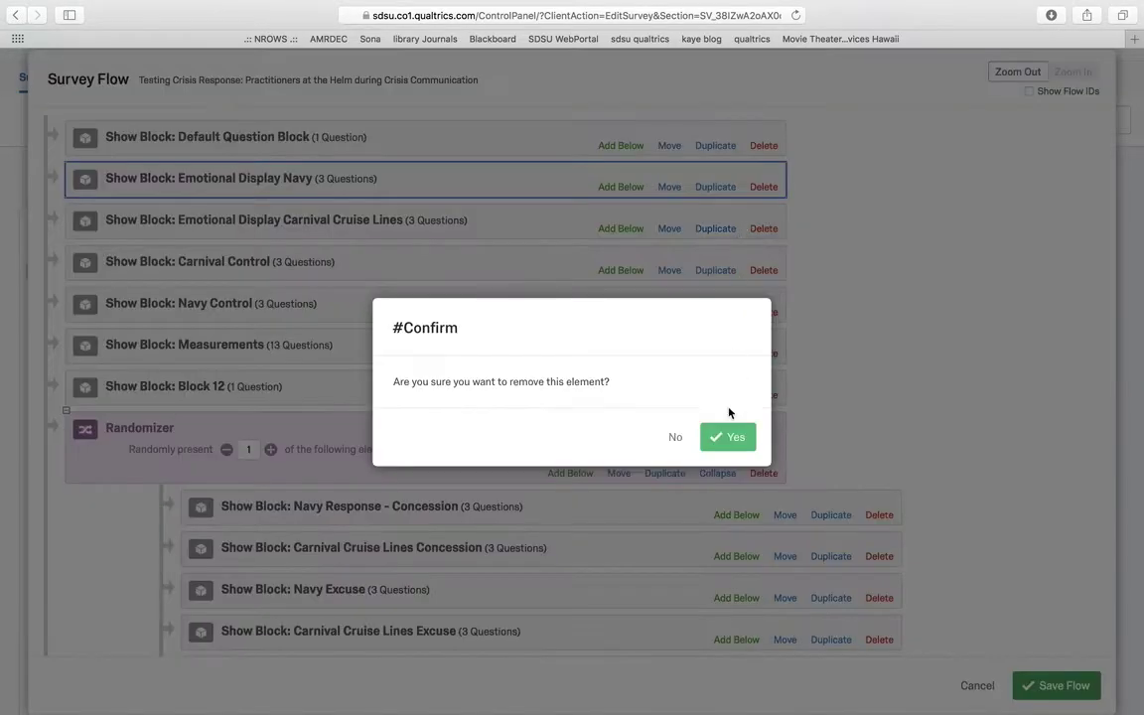
click(731, 439)
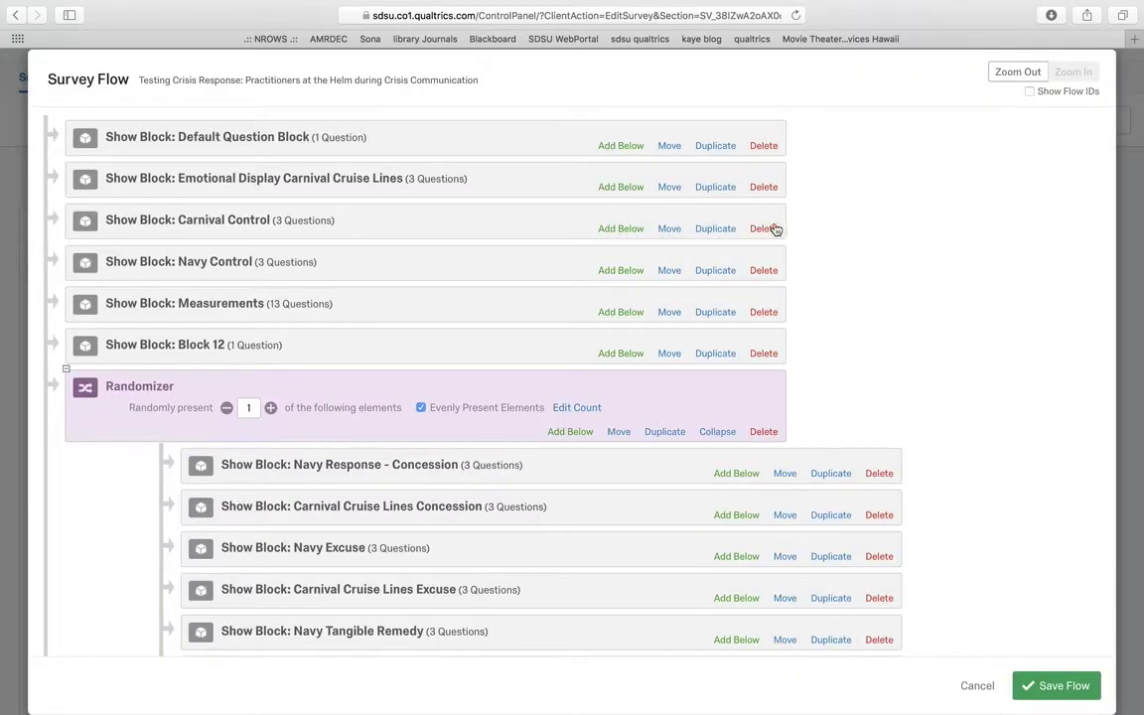
click(764, 188)
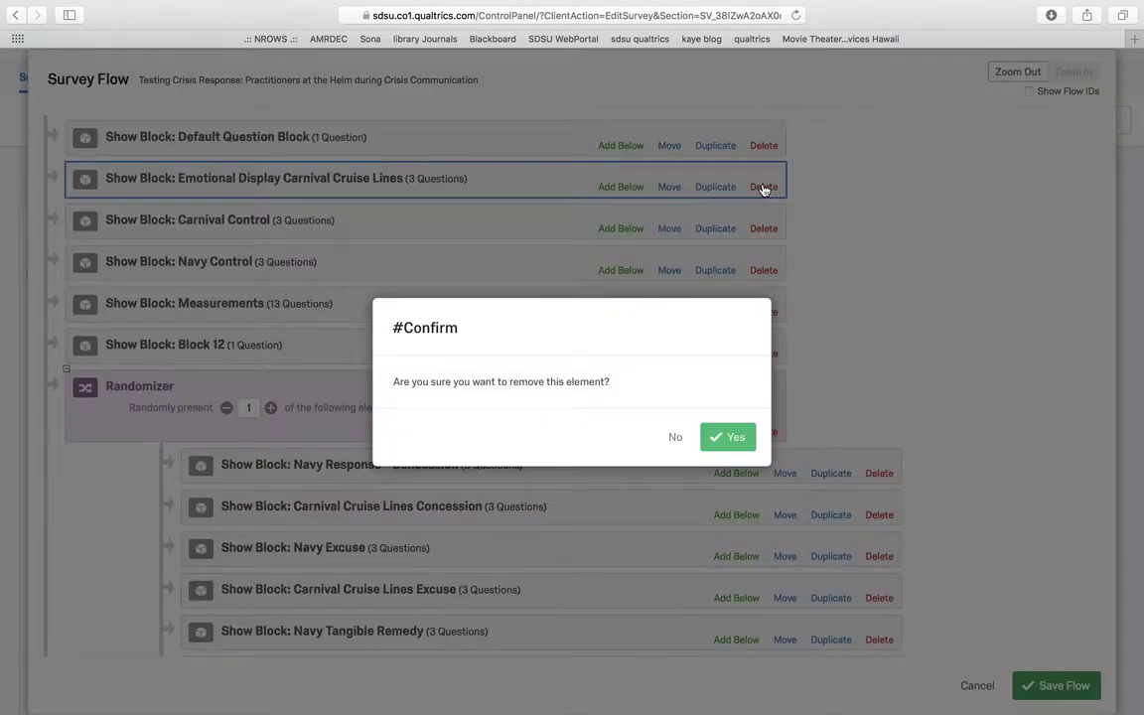
click(751, 446)
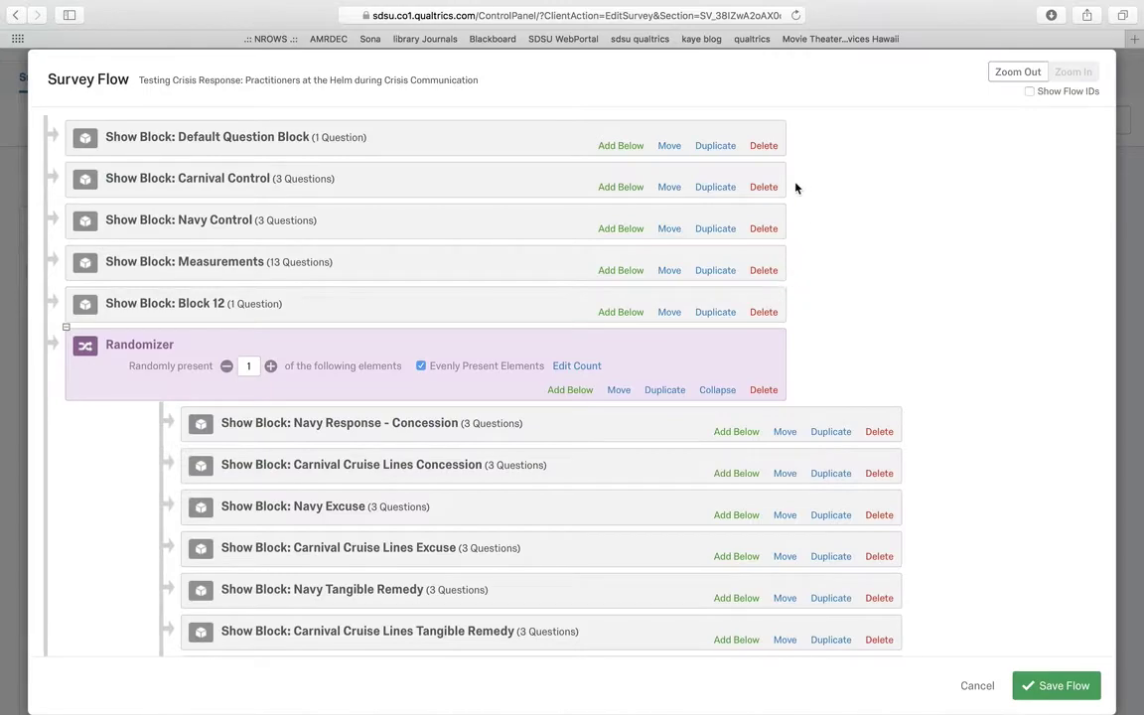
click(764, 188)
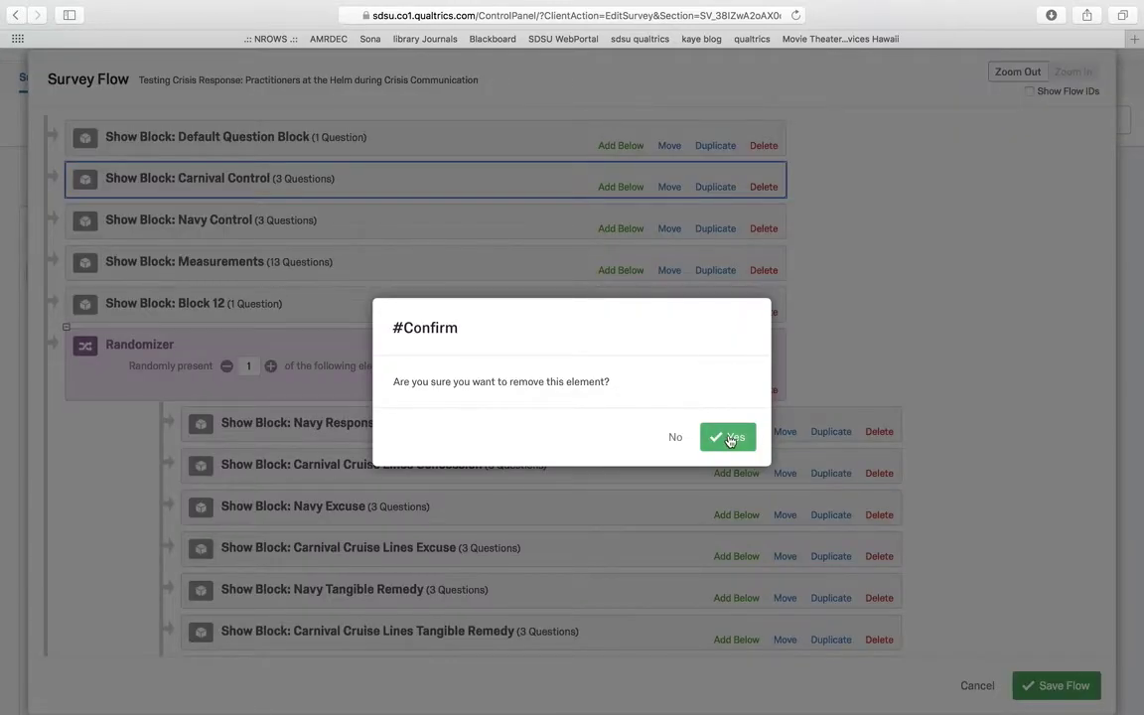
click(737, 368)
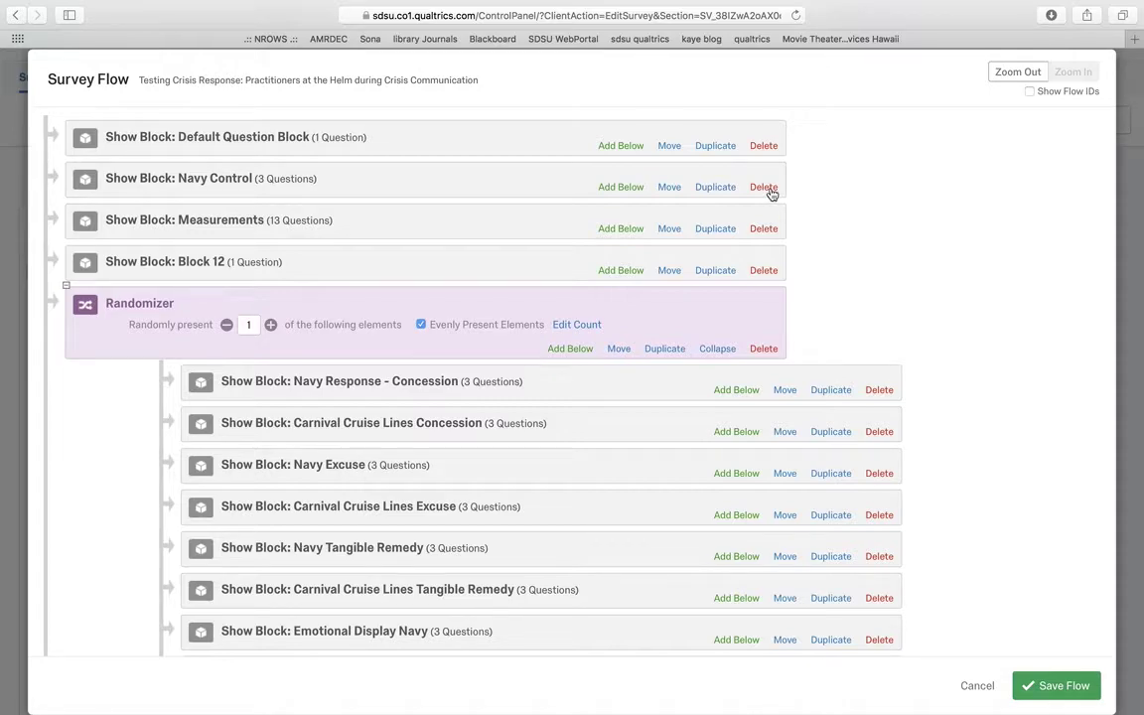
click(764, 188)
click(727, 438)
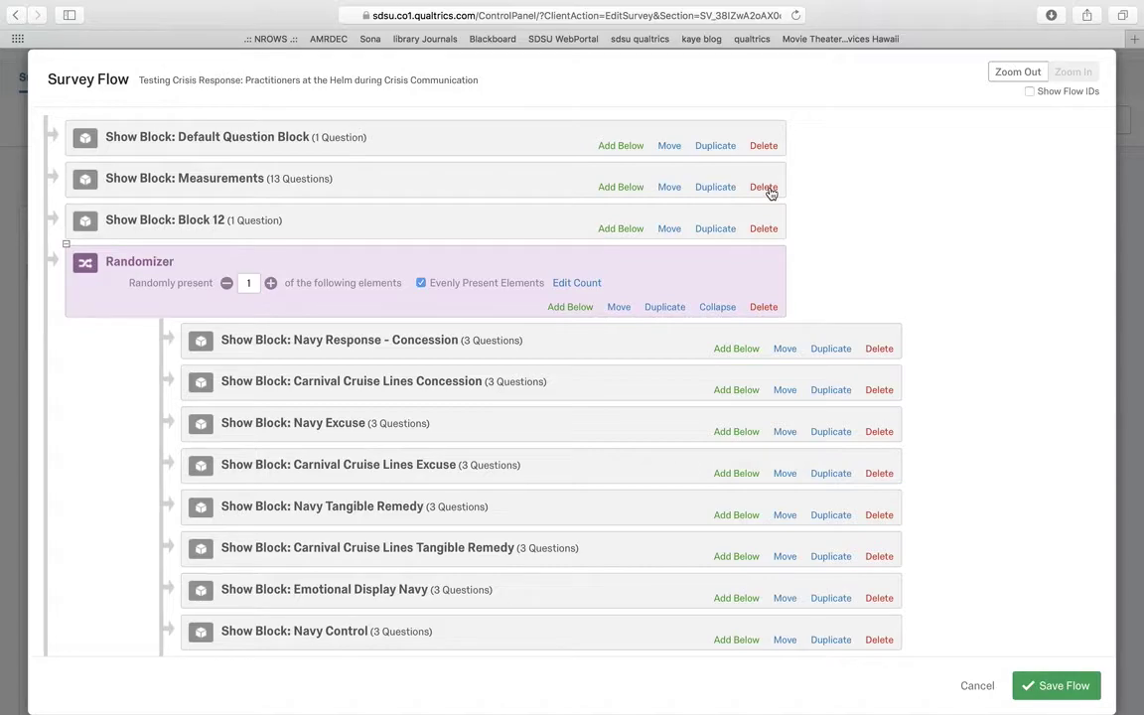
Step: Move the Randomizer directly after Default Question Block, ahead of Measurements and Block 12
scroll(712, 298, down, 3)
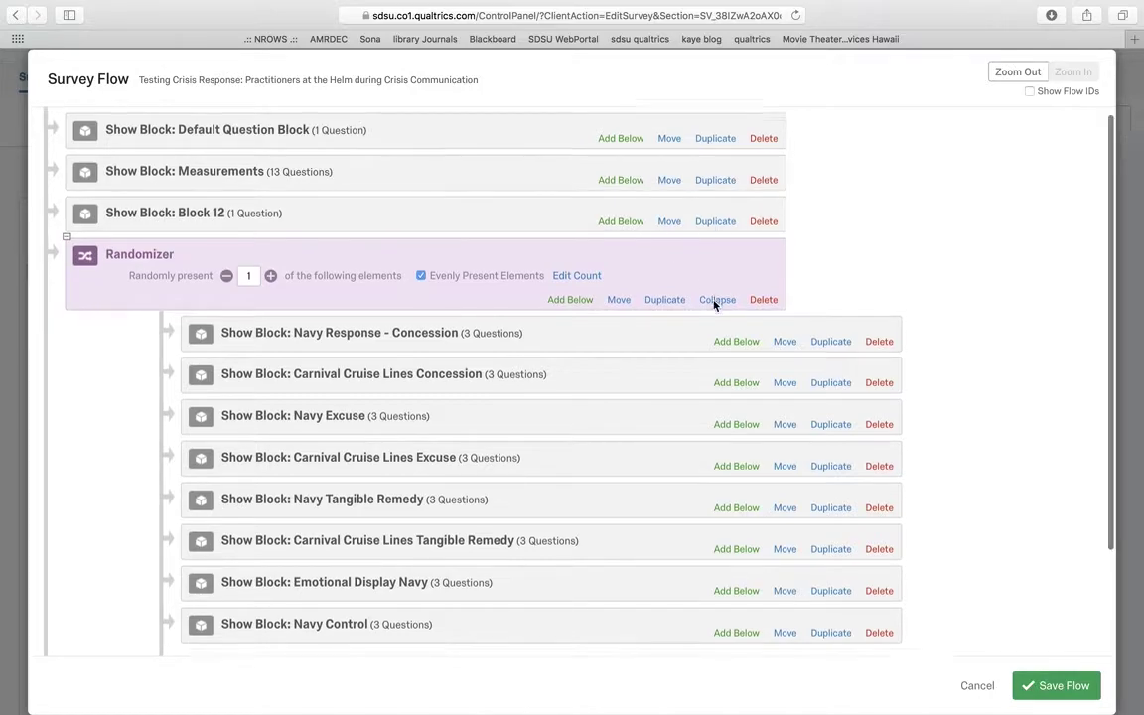
scroll(712, 304, up, 3)
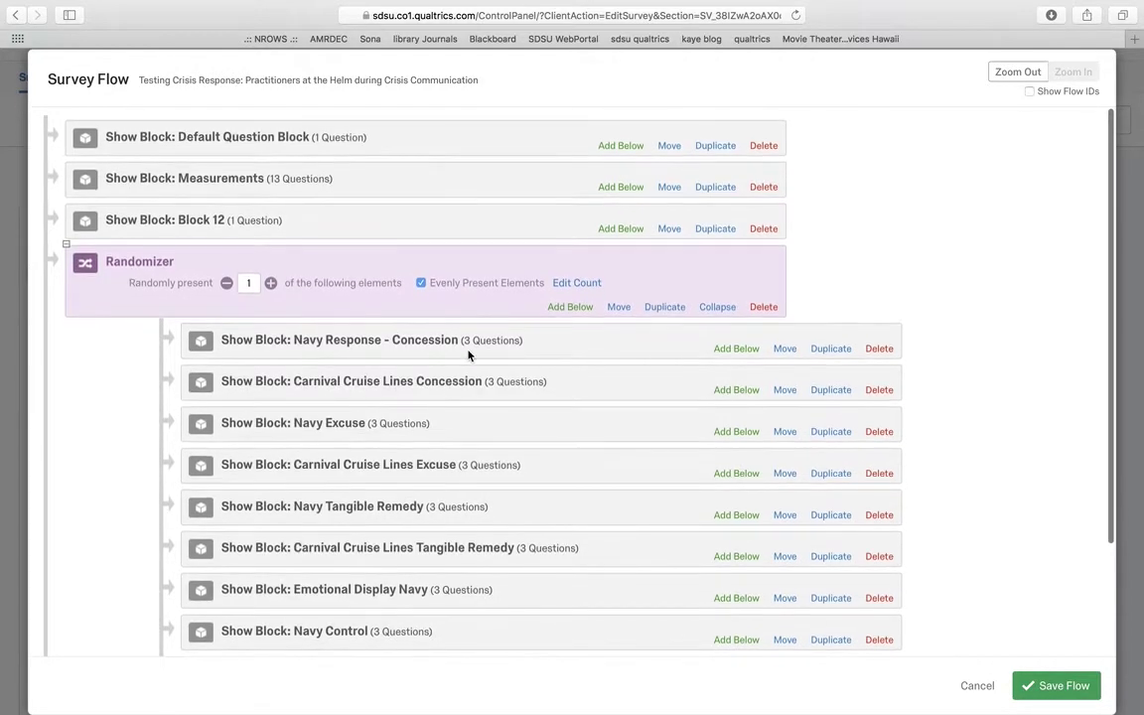
click(620, 308)
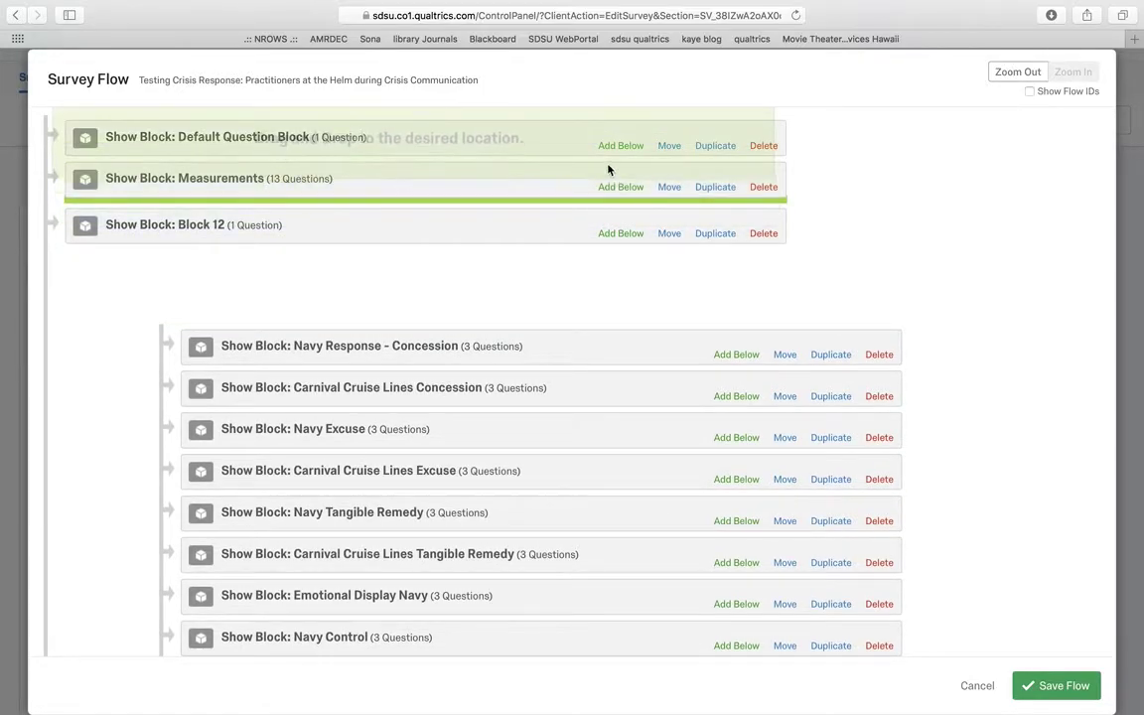
click(608, 157)
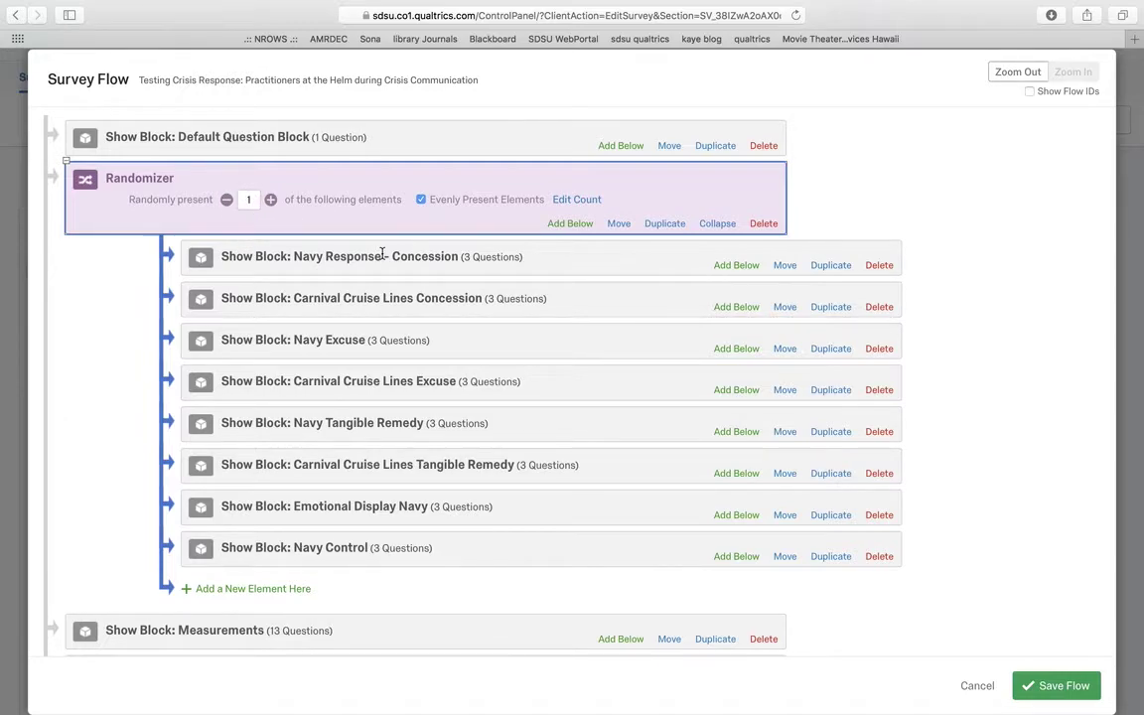
scroll(364, 487, down, 3)
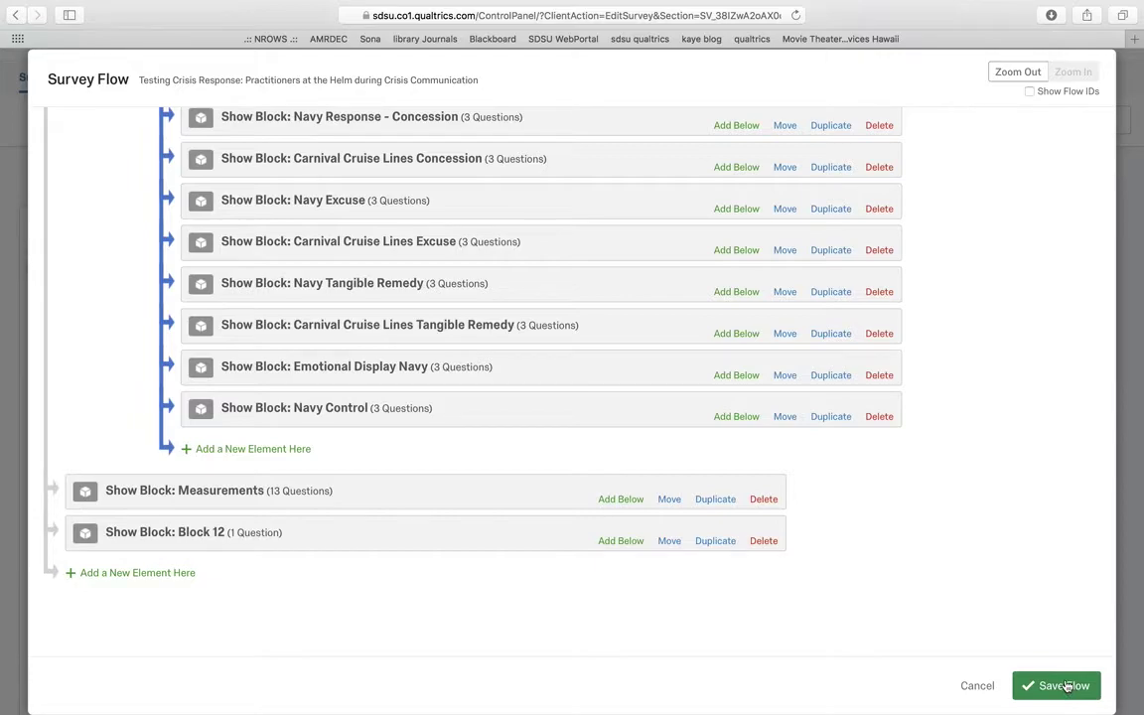
Step: Save the survey flow and collapse the Default Question Block in the editor
click(1063, 685)
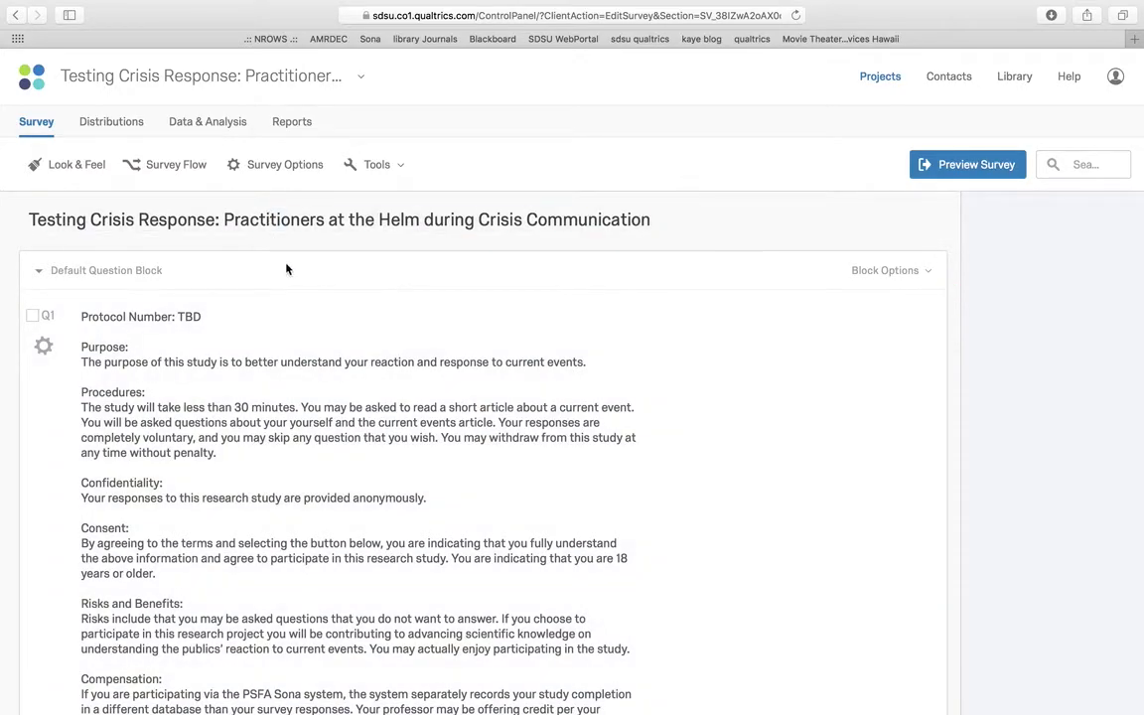
scroll(294, 397, down, 10)
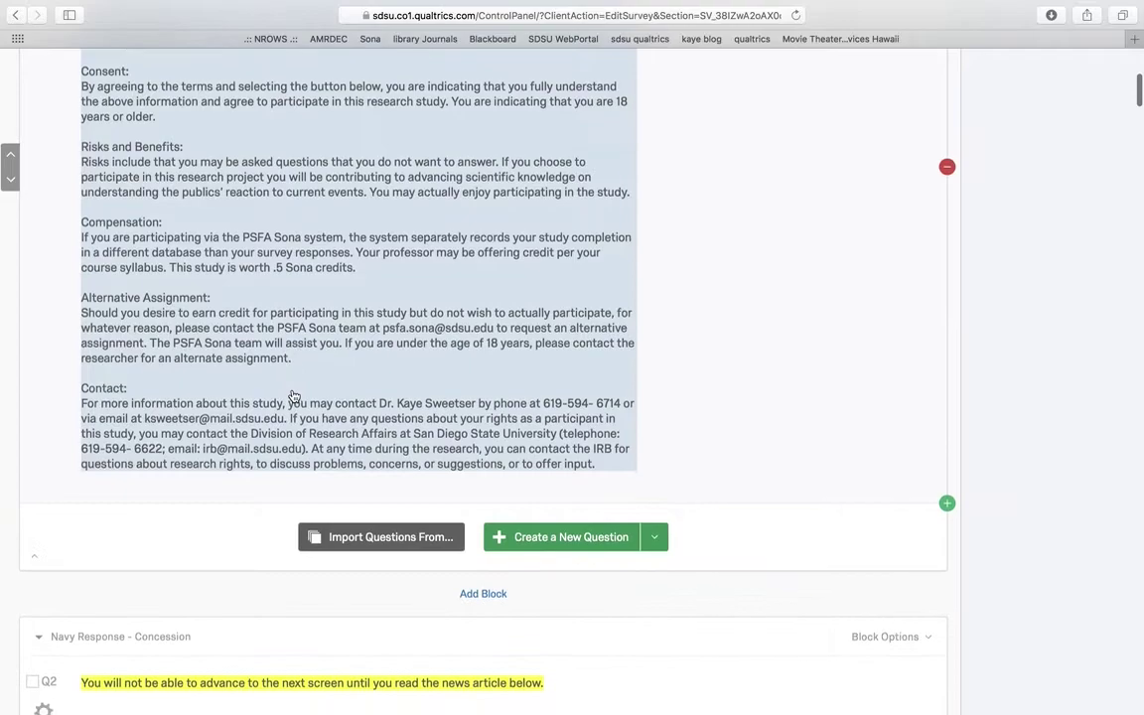
scroll(293, 398, up, 10)
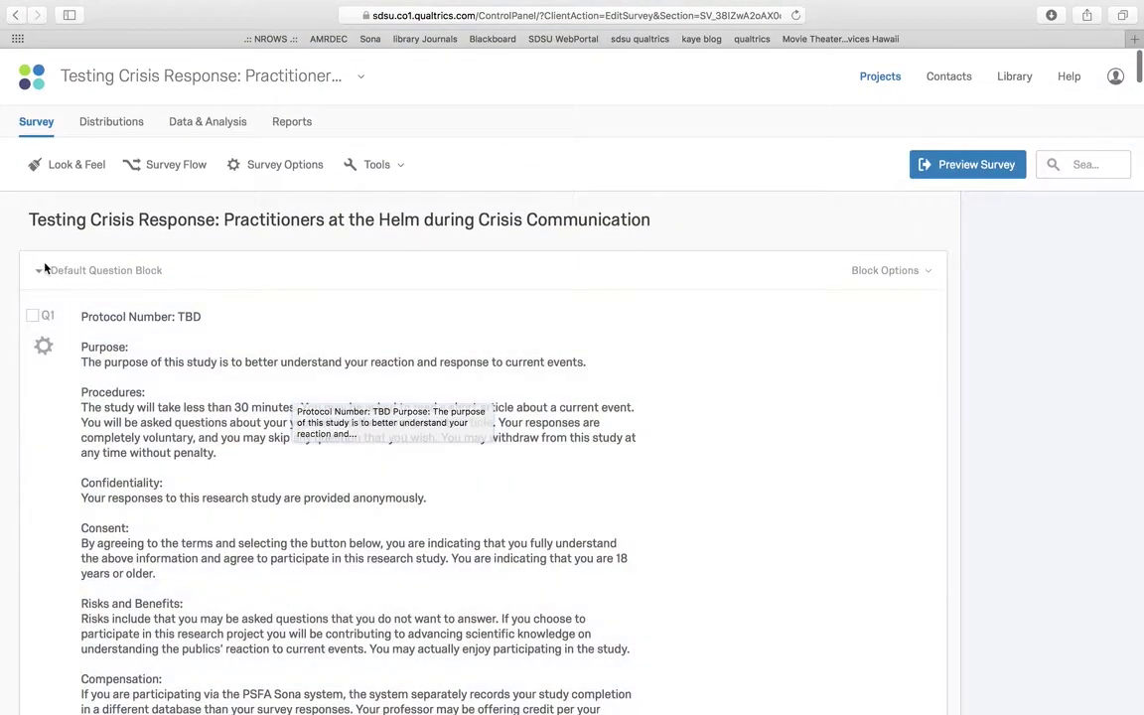
click(40, 271)
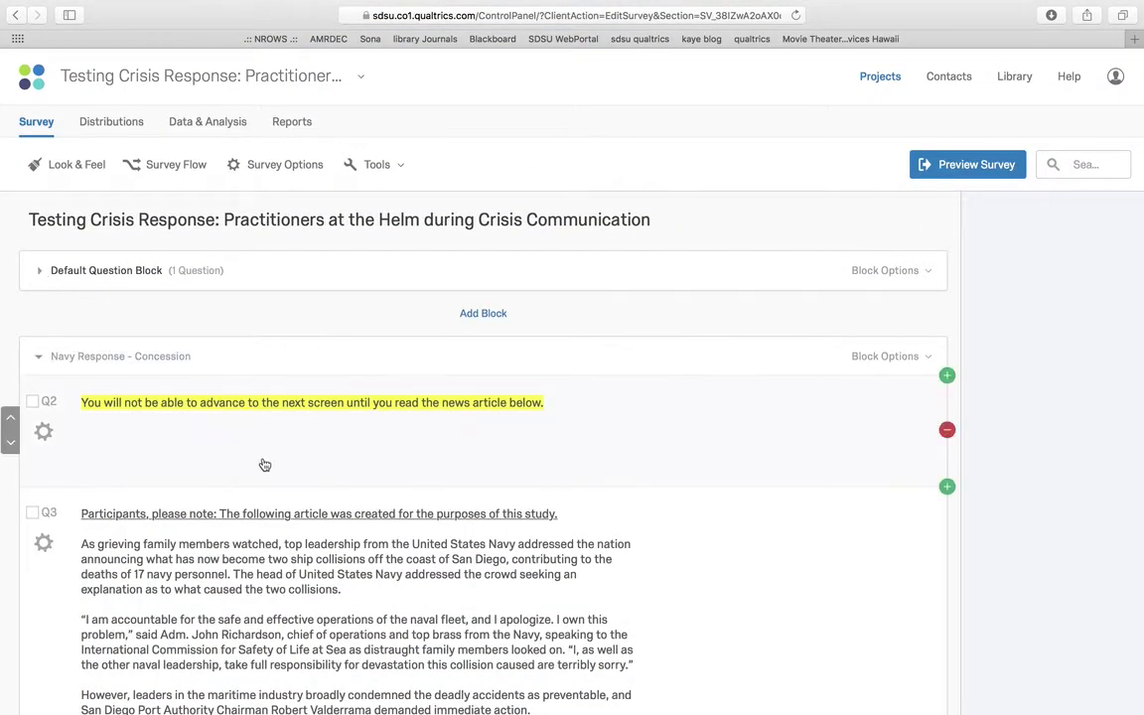
Step: Inspect Q3 and Q23's timing in Navy Response - Concession, which enables submit after 20 seconds
scroll(266, 466, down, 4)
scroll(266, 467, down, 4)
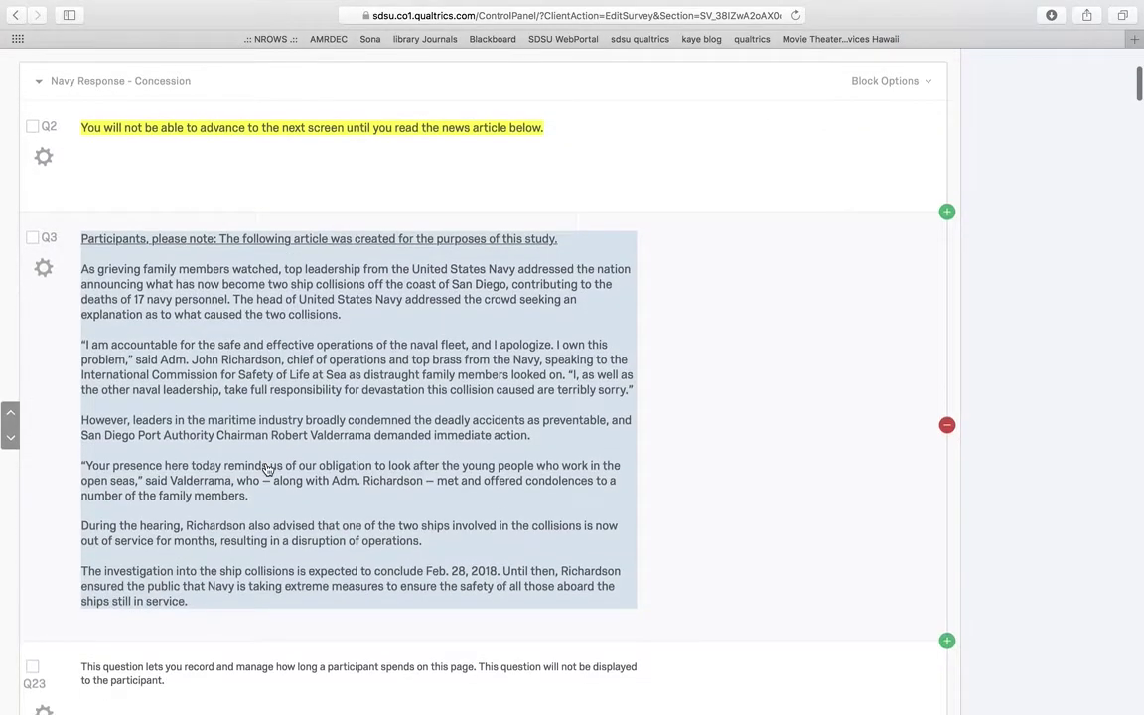
scroll(266, 466, up, 4)
scroll(266, 467, down, 2)
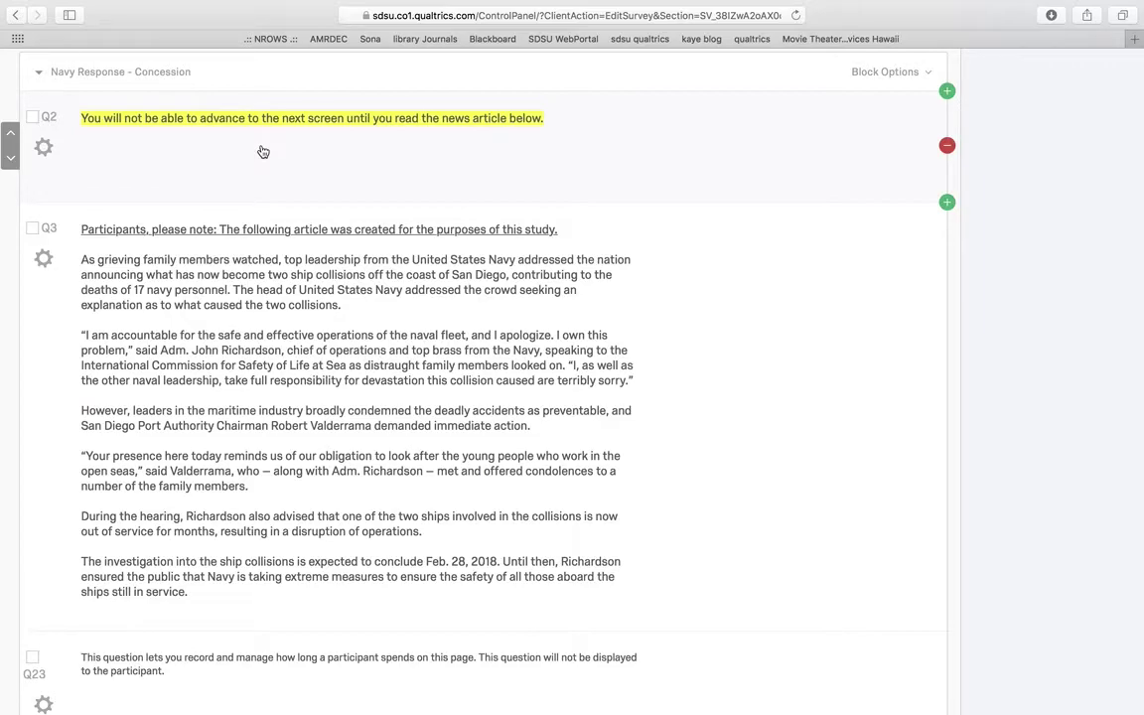
click(239, 278)
scroll(253, 298, down, 2)
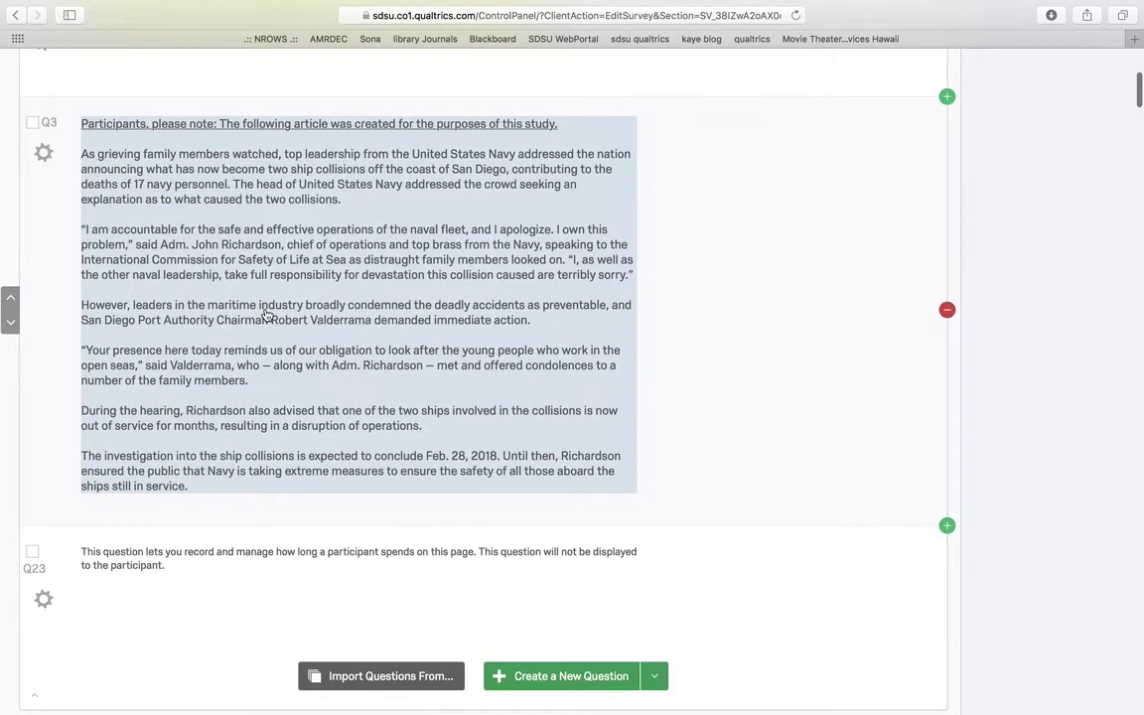
click(229, 546)
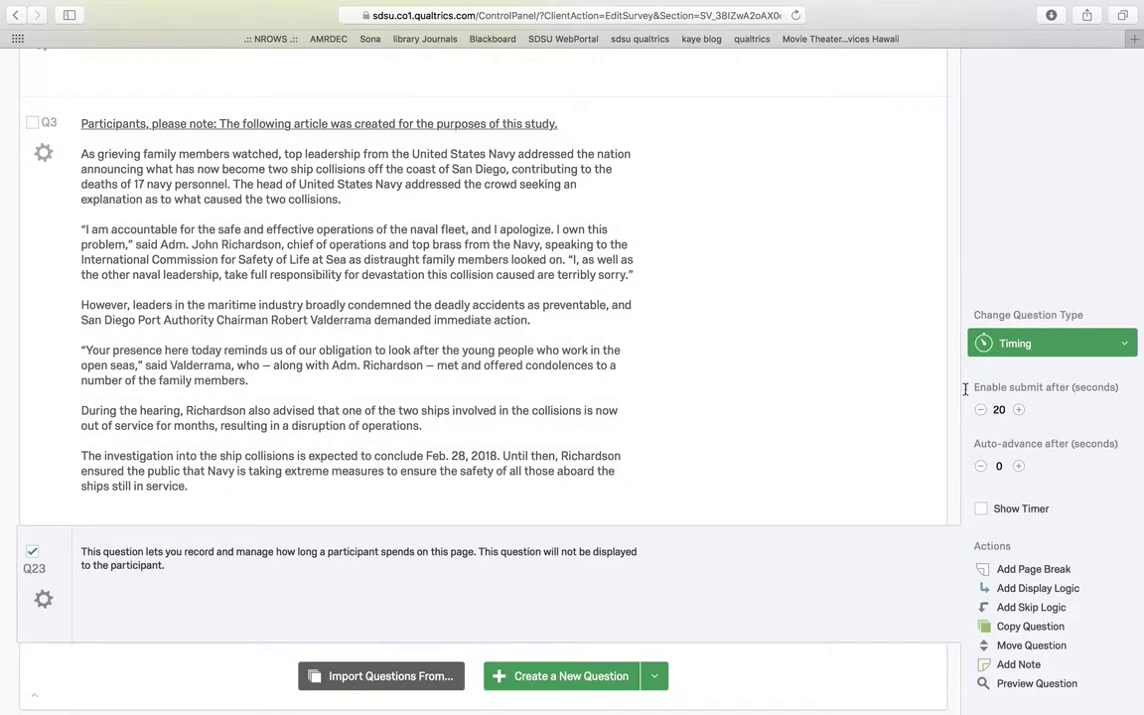
scroll(705, 373, up, 5)
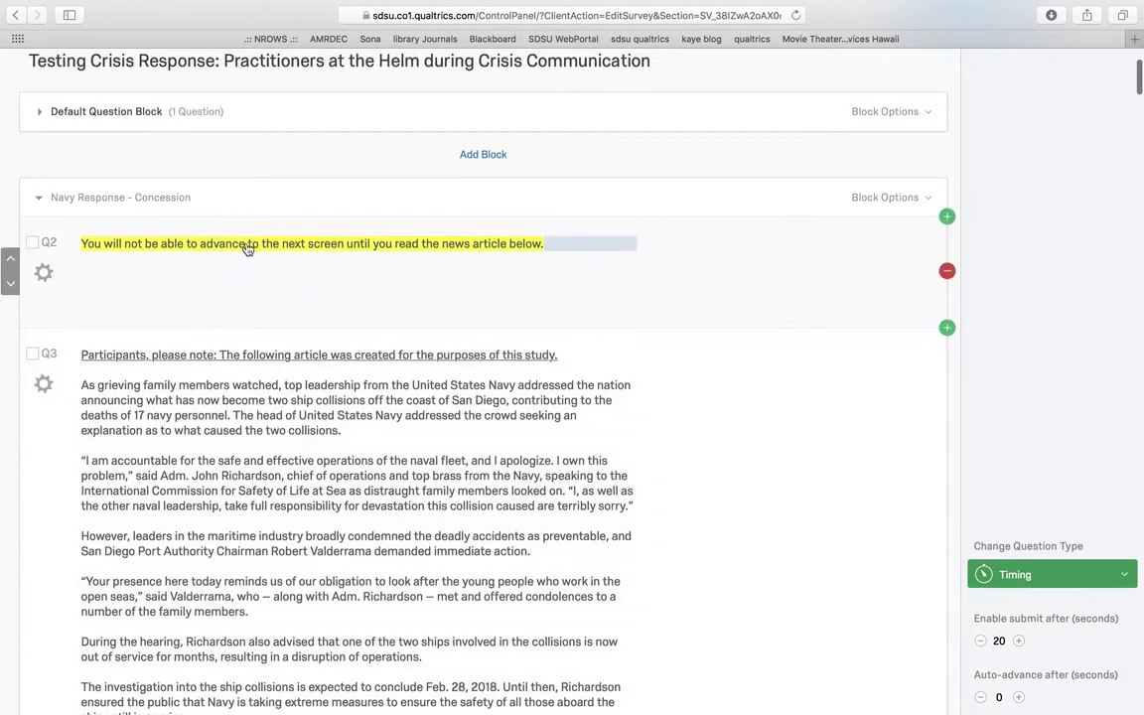
Step: Collapse the Navy/Carnival Concession and Navy/Carnival Excuse blocks
click(38, 202)
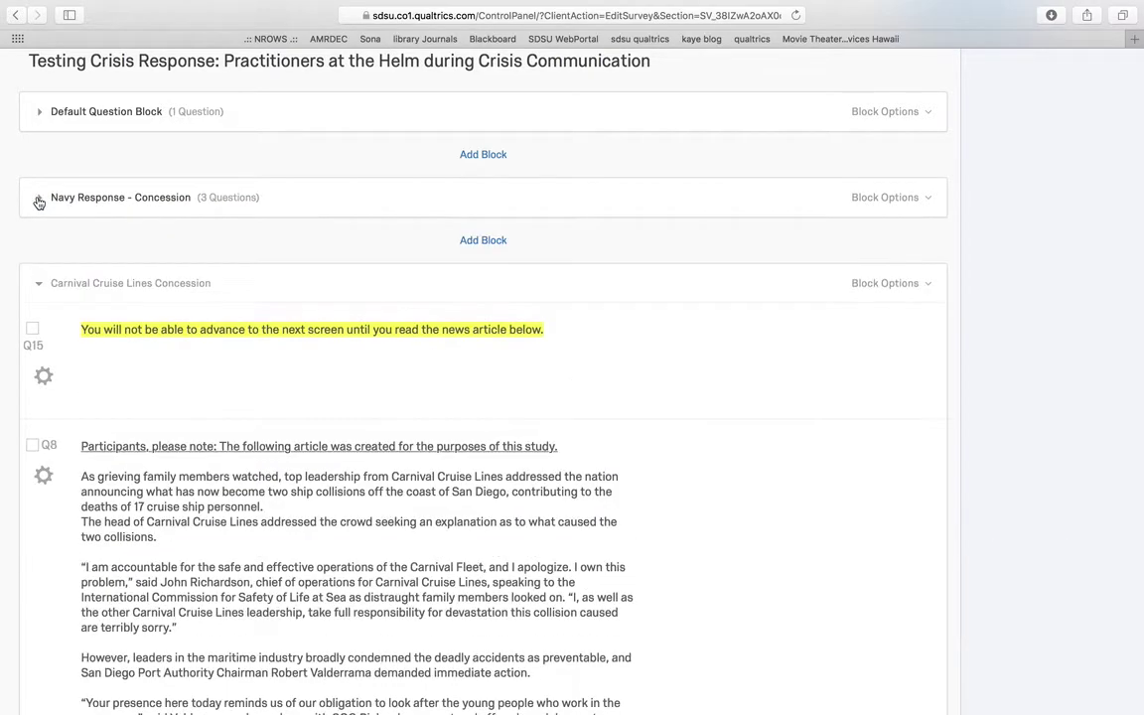
scroll(230, 378, down, 4)
scroll(231, 378, down, 1)
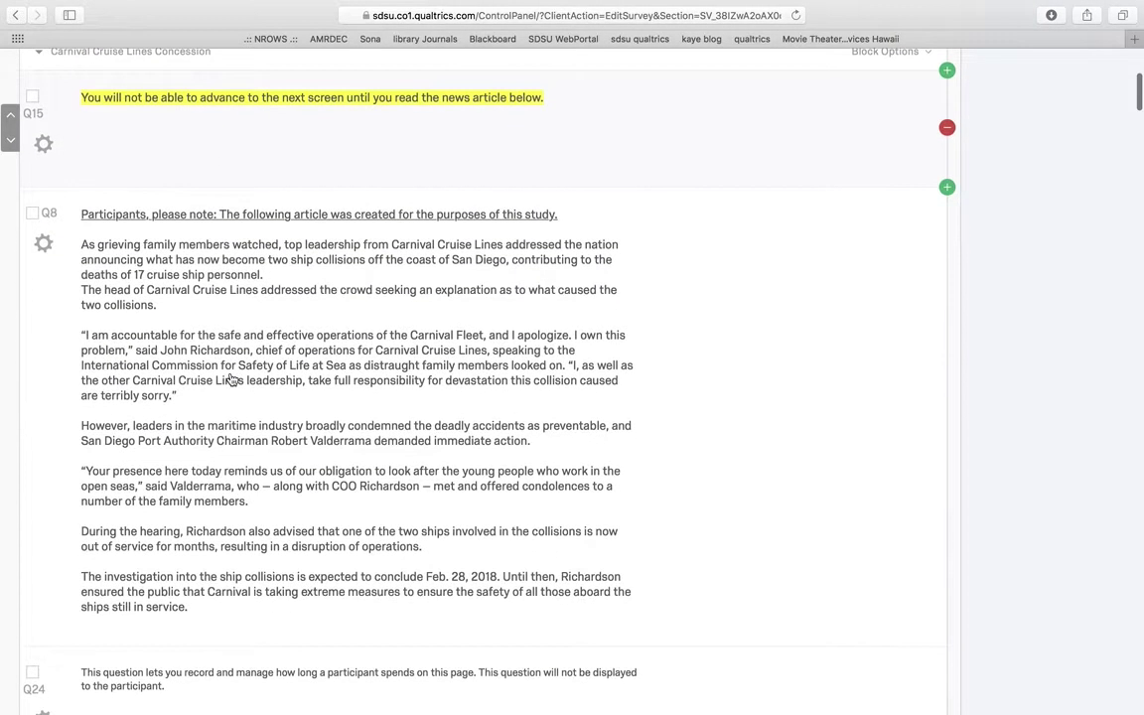
scroll(230, 378, up, 2)
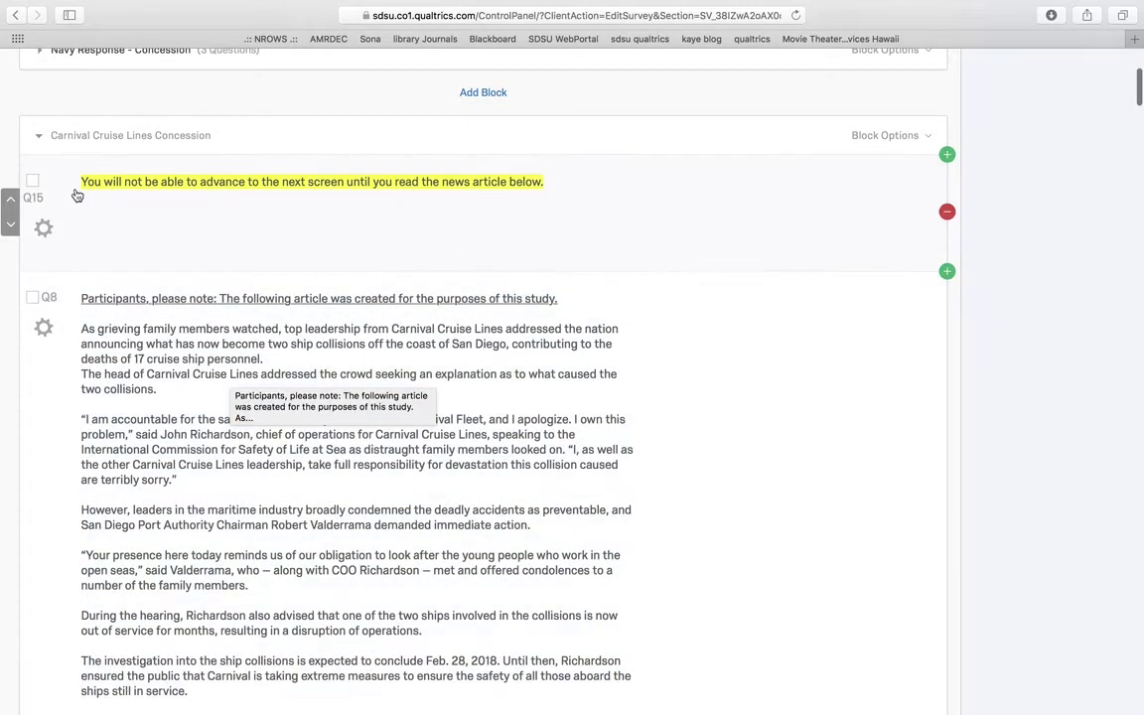
click(40, 139)
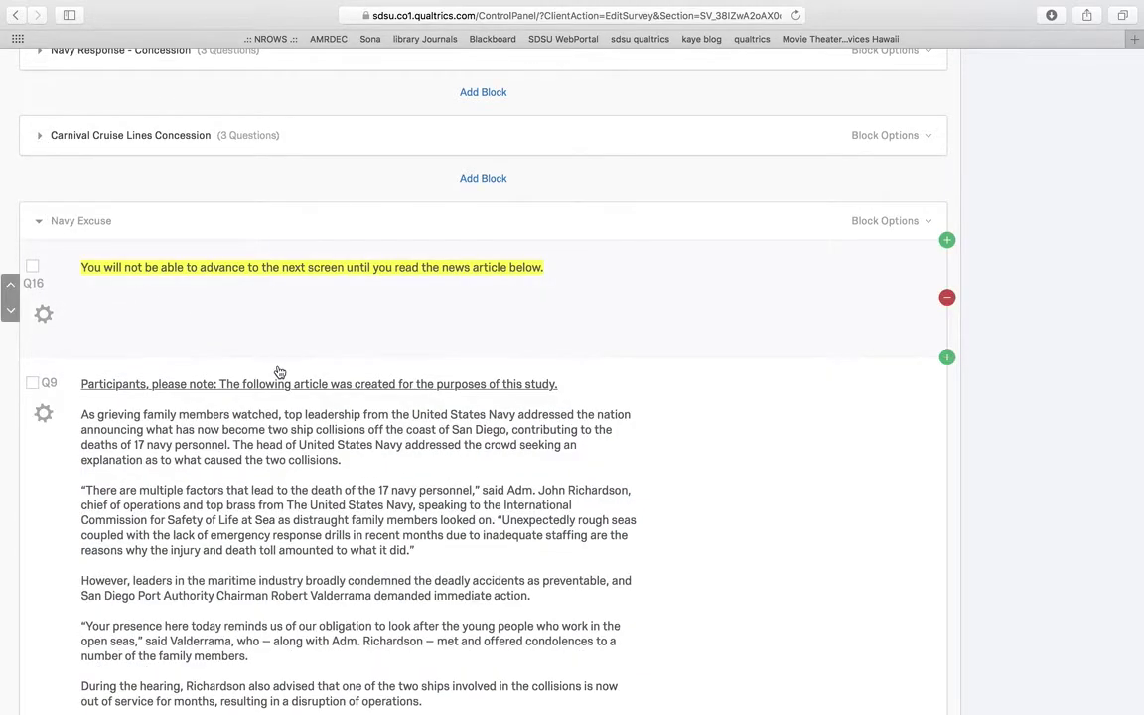
scroll(288, 387, down, 4)
scroll(313, 422, up, 2)
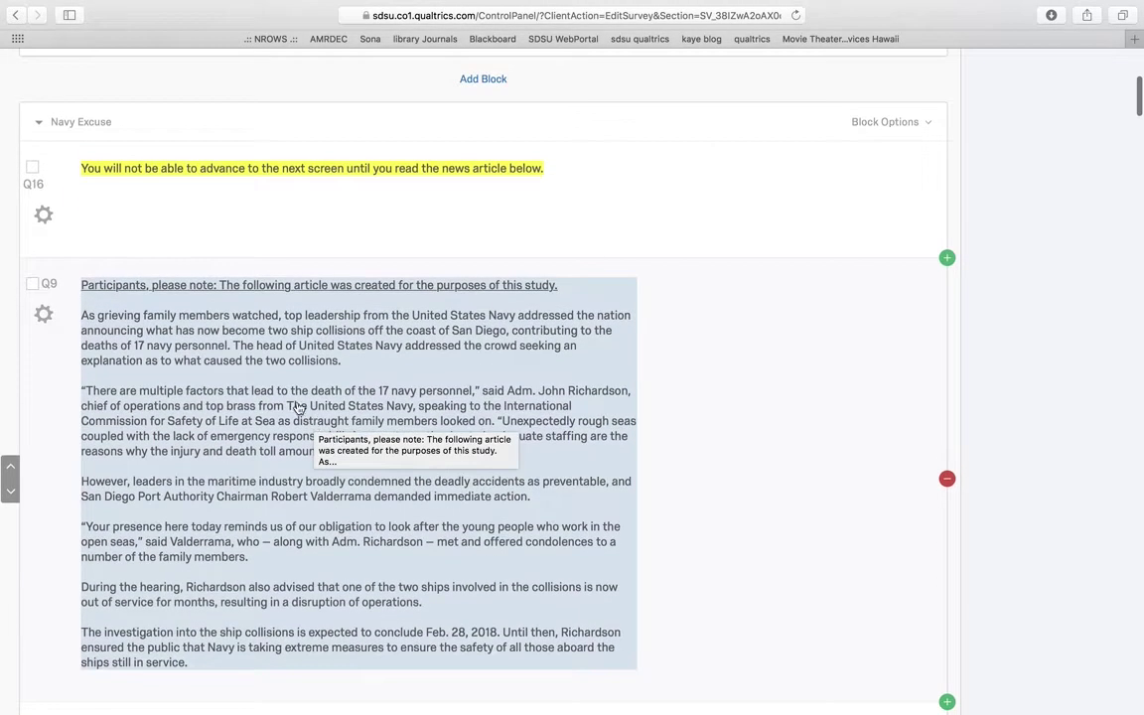
click(39, 122)
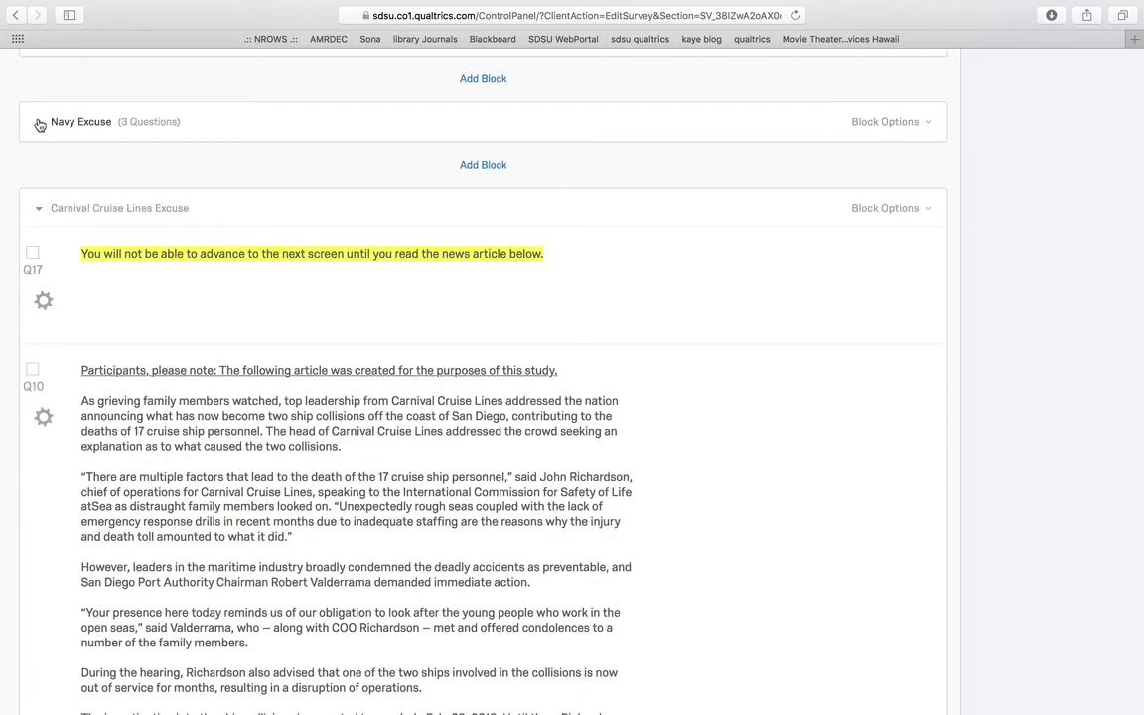
click(41, 213)
Step: Collapse both Tangible Remedy blocks, Emotional Display Navy and Navy Control
scroll(40, 215, down, 2)
click(40, 224)
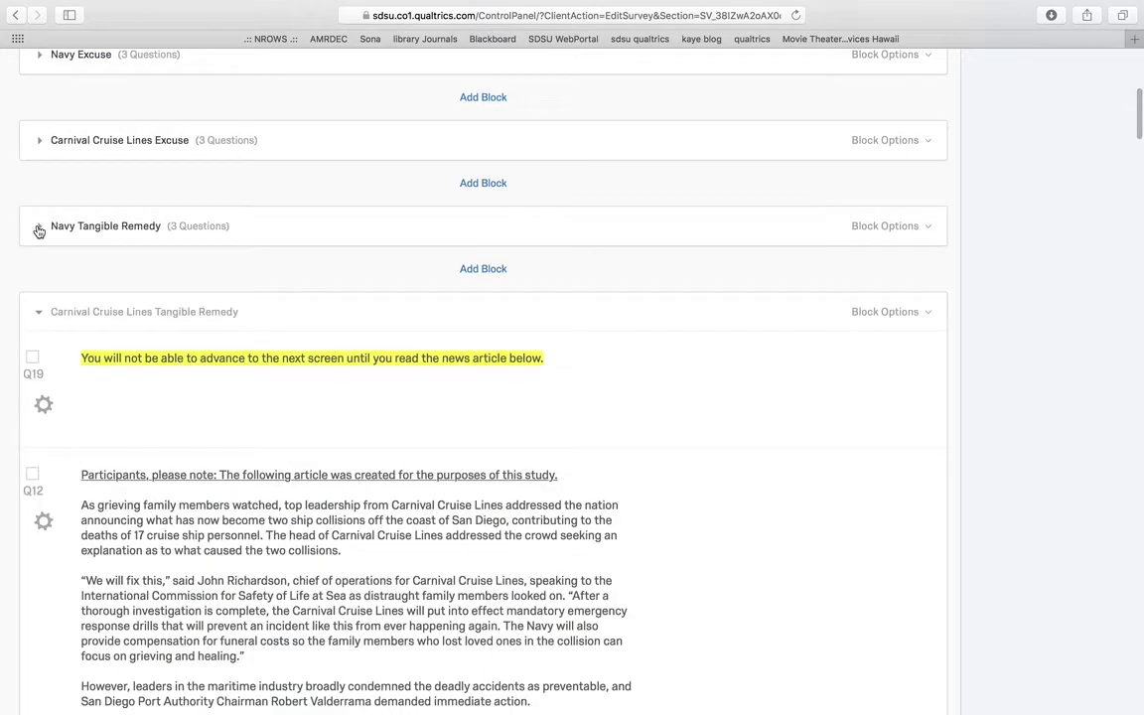
scroll(40, 228, down, 2)
click(38, 234)
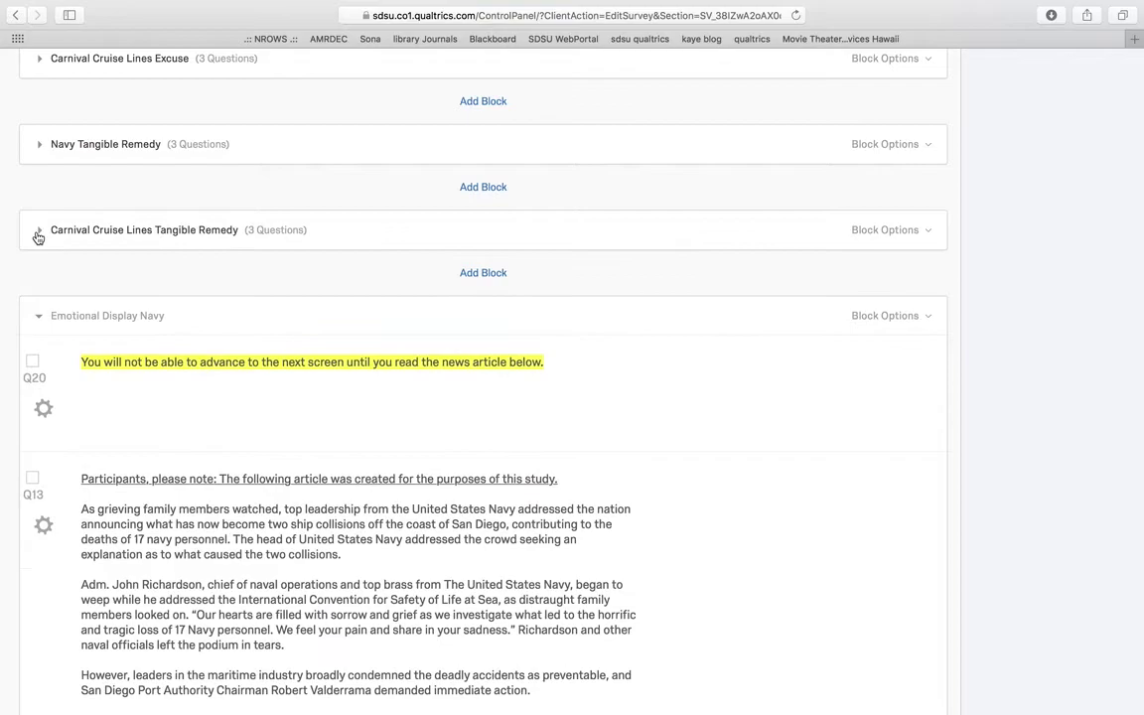
click(37, 318)
scroll(37, 316, down, 4)
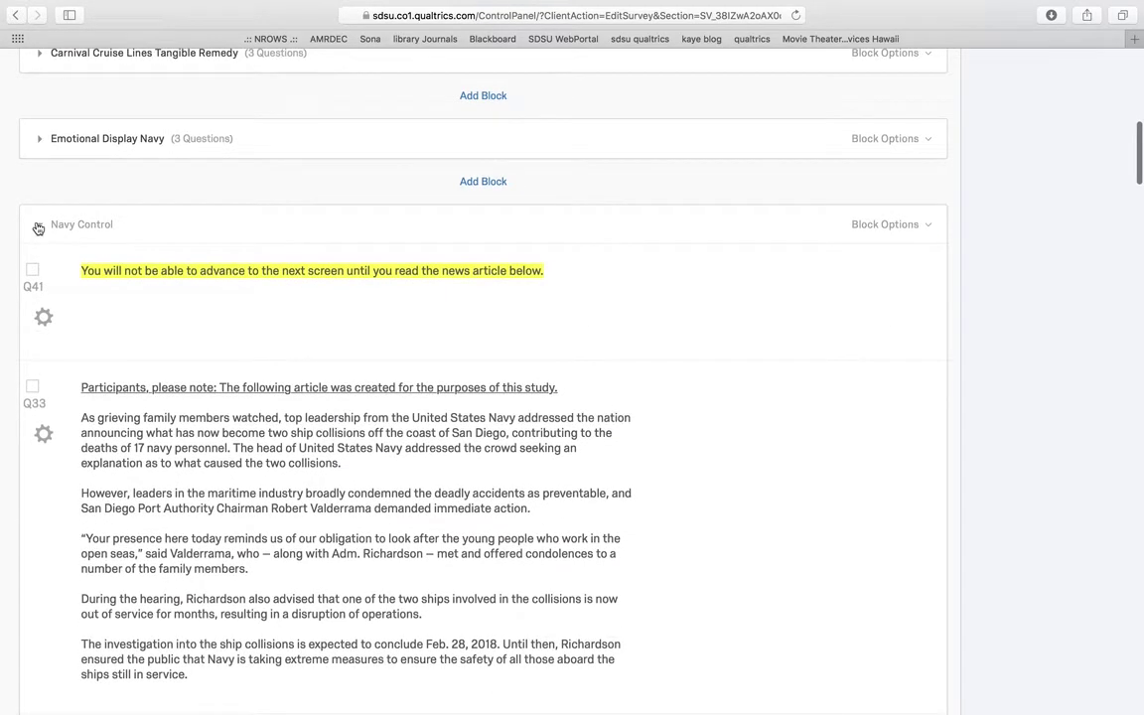
click(37, 229)
scroll(38, 227, down, 2)
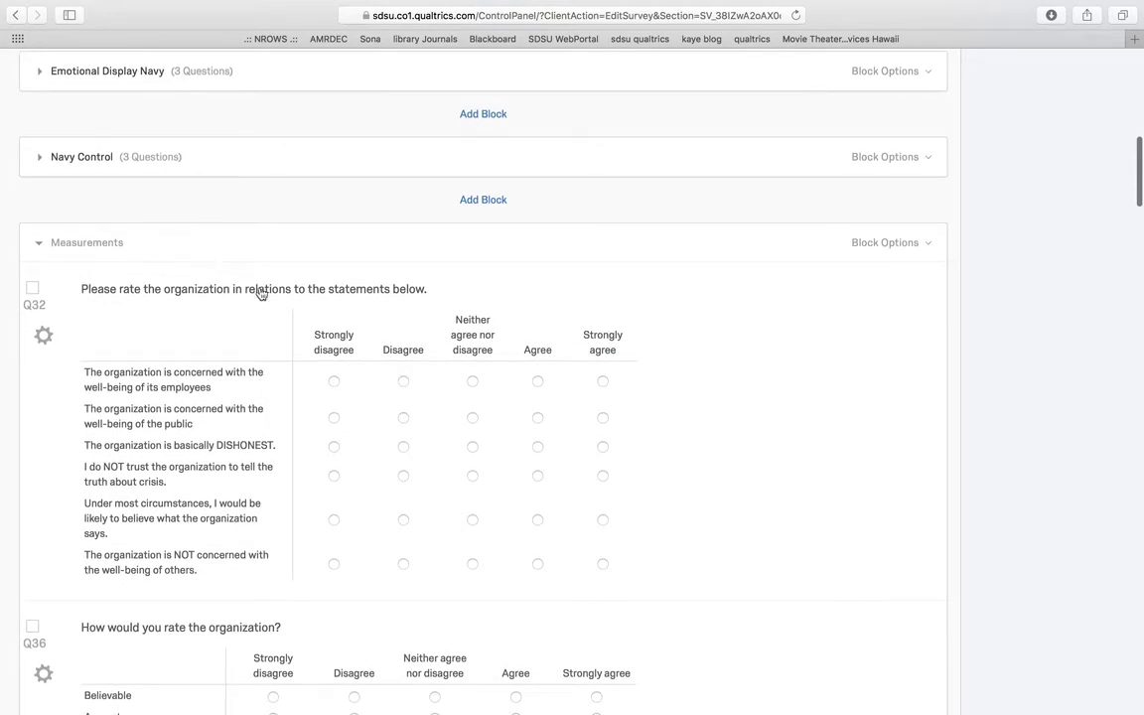
scroll(778, 416, down, 5)
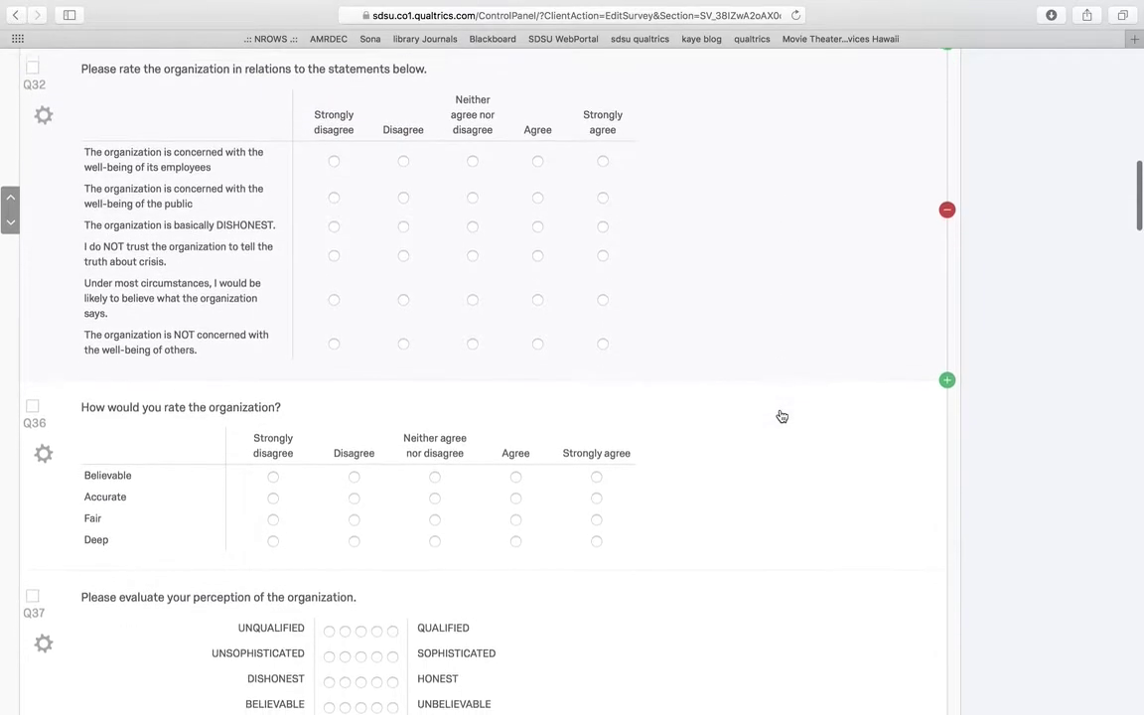
scroll(781, 416, down, 15)
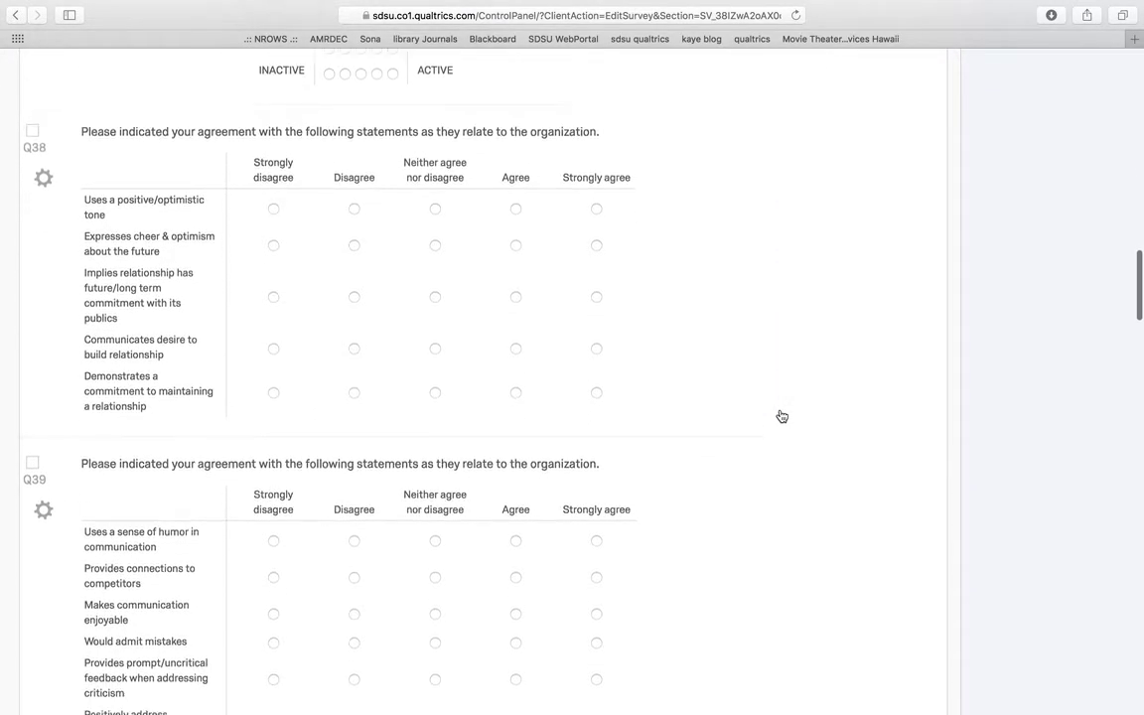
scroll(782, 416, down, 20)
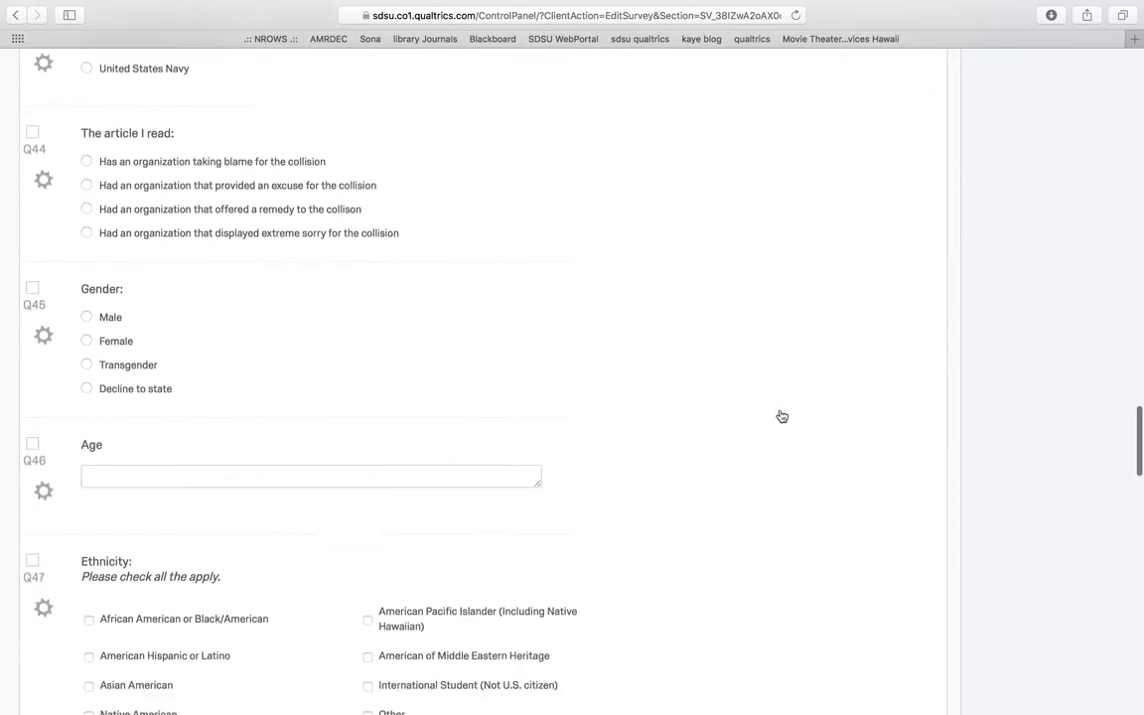
scroll(782, 416, down, 20)
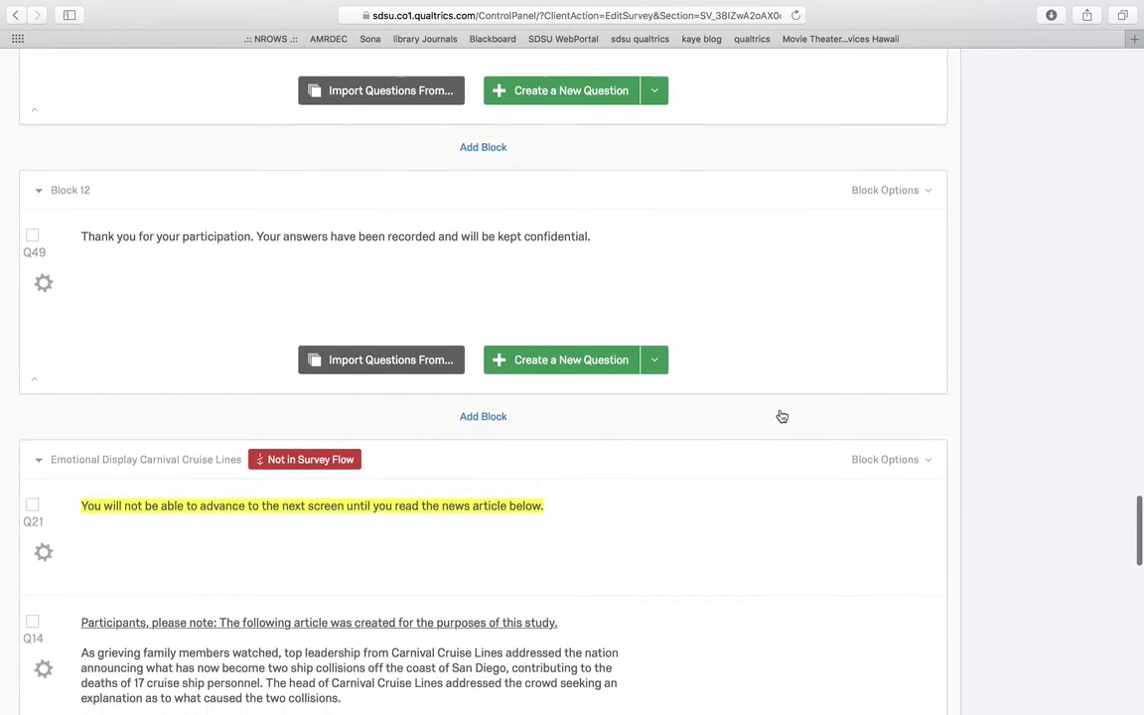
click(666, 307)
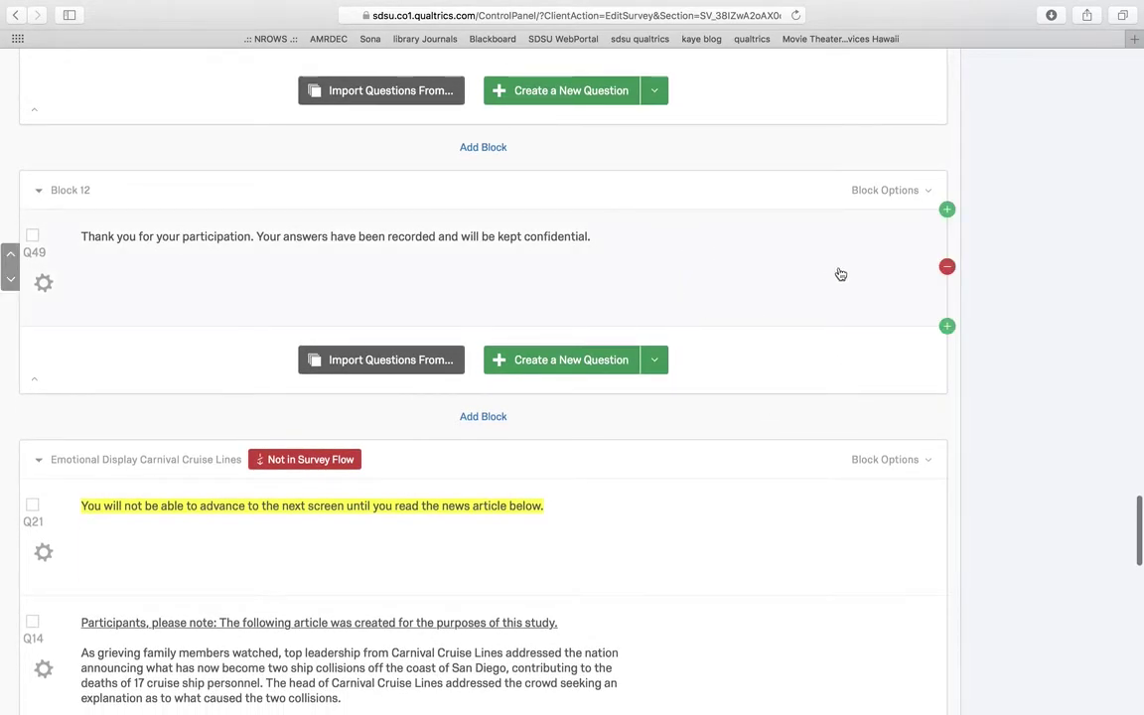
scroll(1019, 245, up, 20)
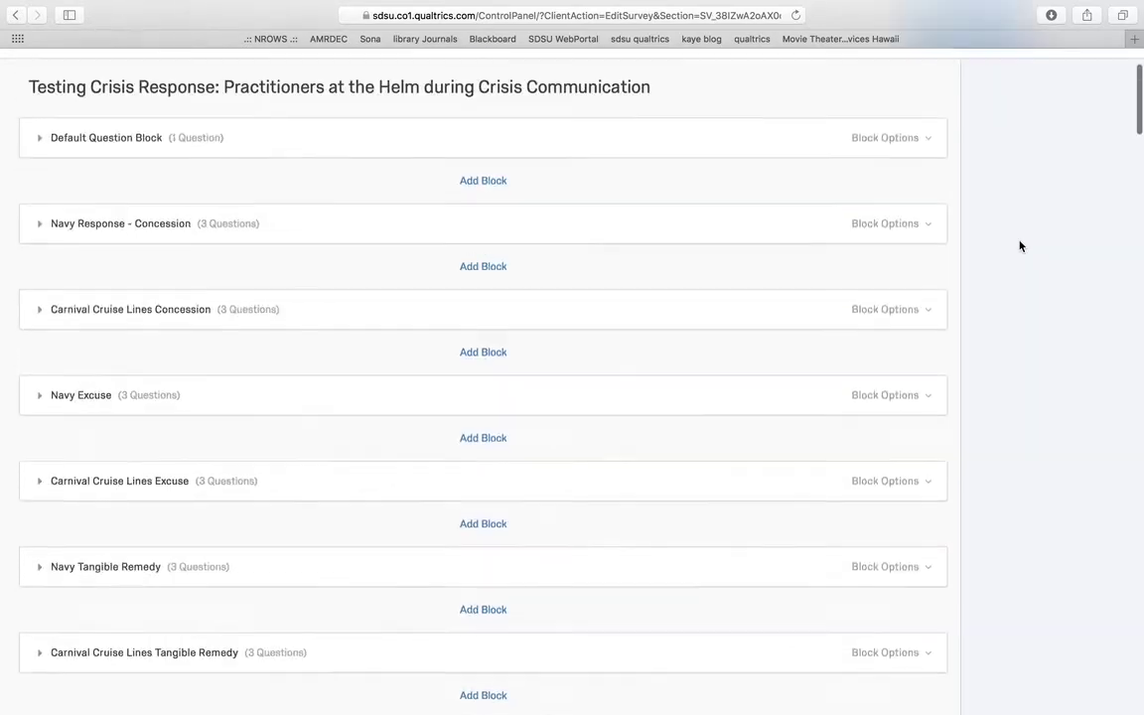
scroll(1019, 246, up, 5)
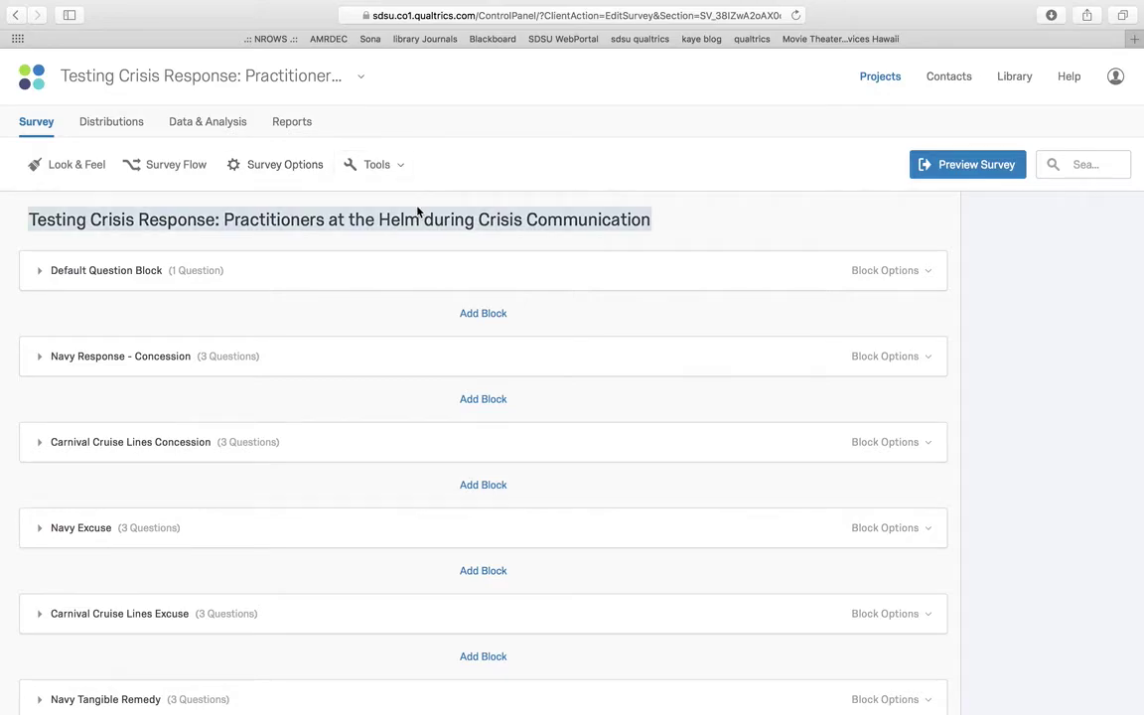
click(184, 168)
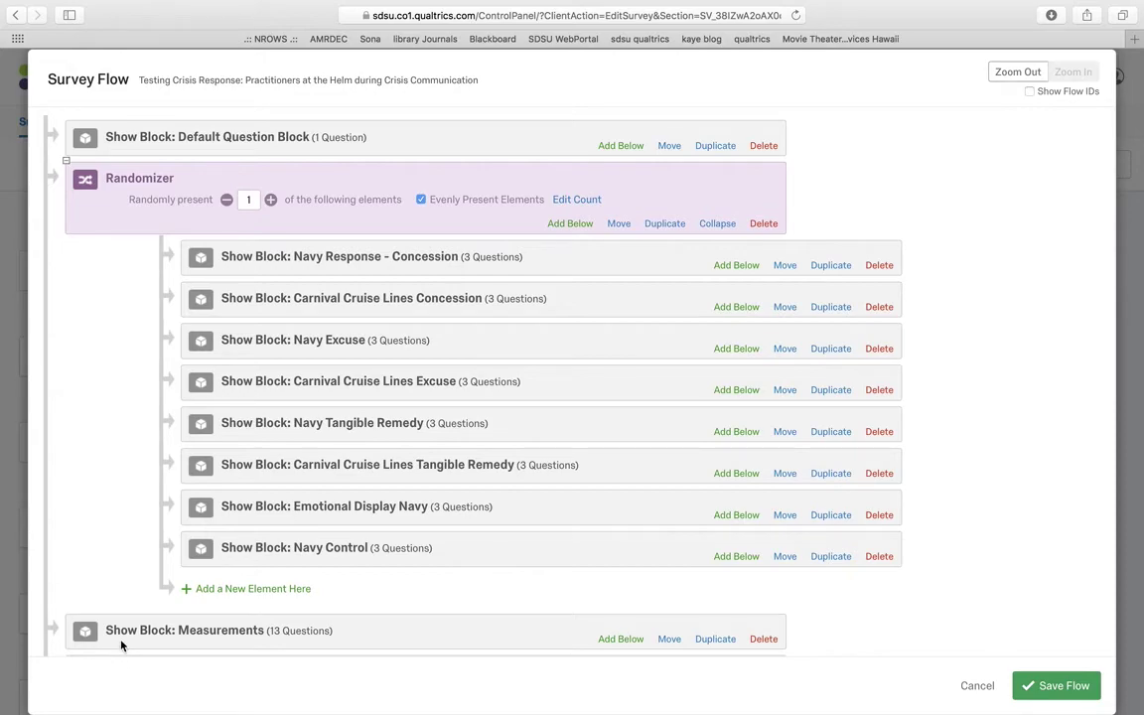
scroll(122, 630, down, 1)
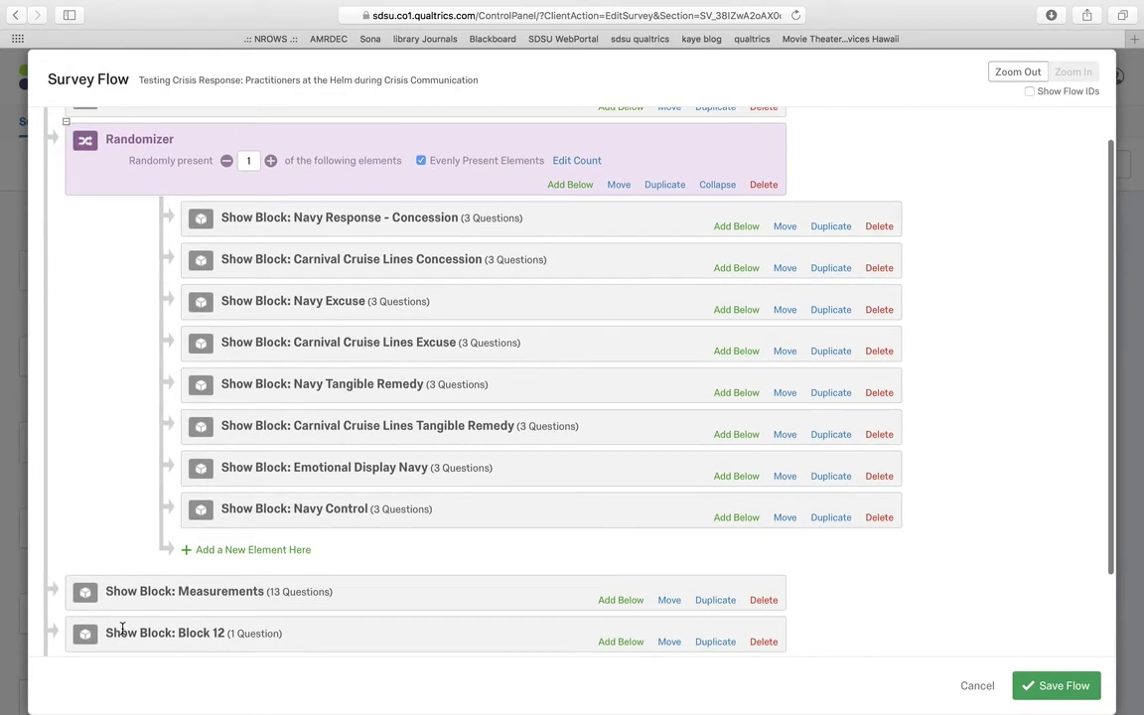
click(1046, 685)
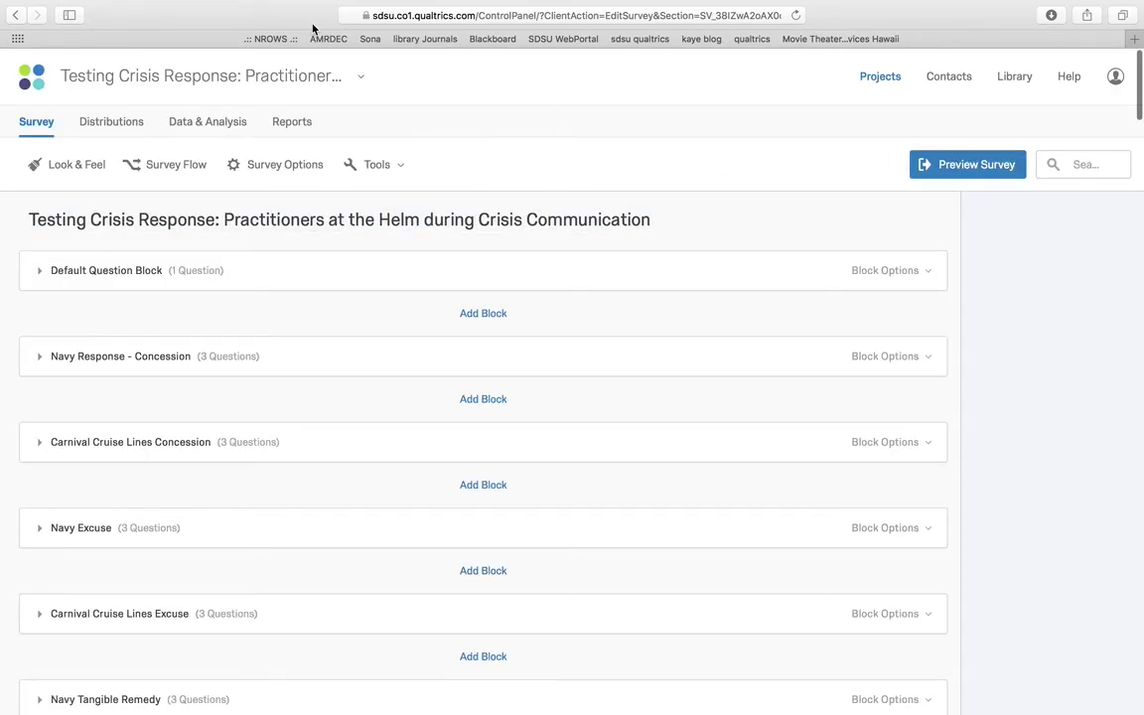